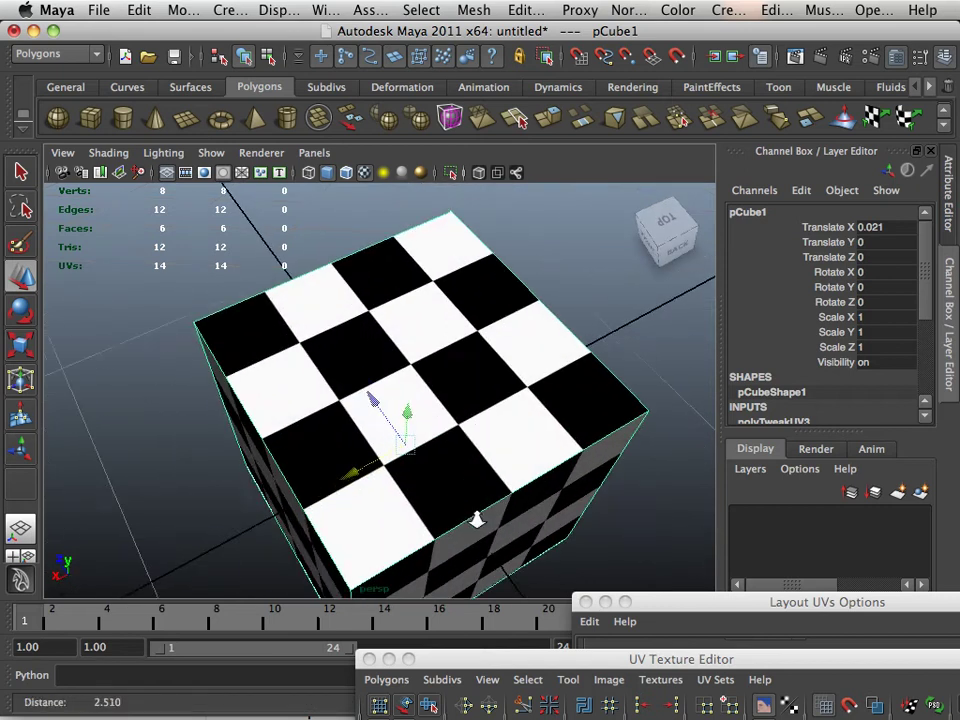
Step: Extrude the cube's top face and scale it inward to about 0.72 by 0.70 to form an inset
left_click_drag(476, 520, 347, 429, "alt")
right_click_drag(360, 362, 370, 404)
left_click(356, 343)
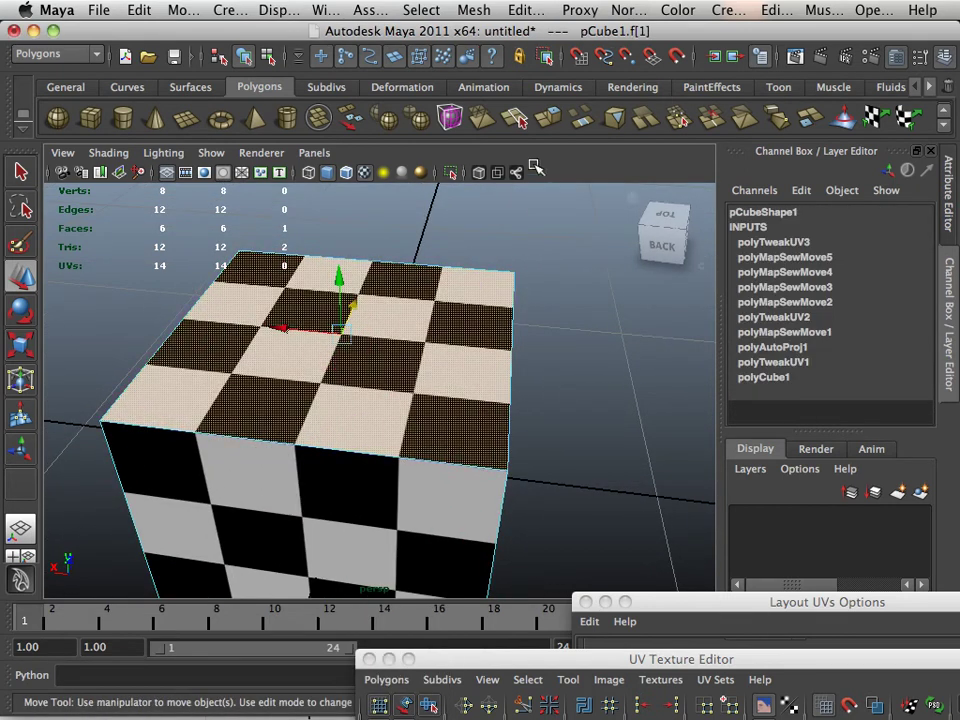
left_click(545, 127)
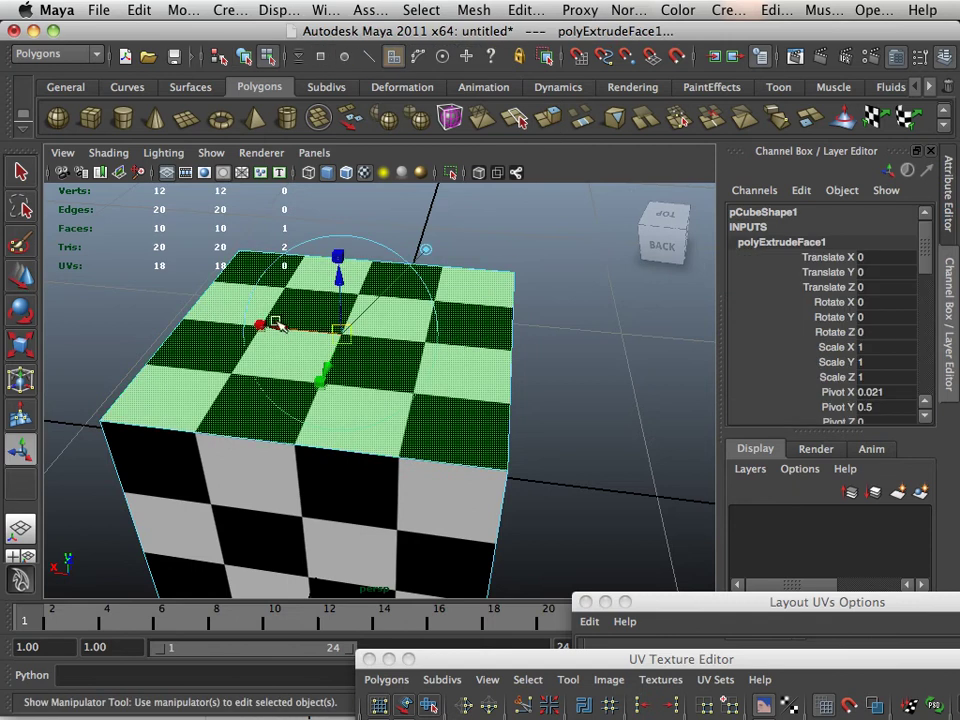
left_click_drag(266, 327, 282, 328)
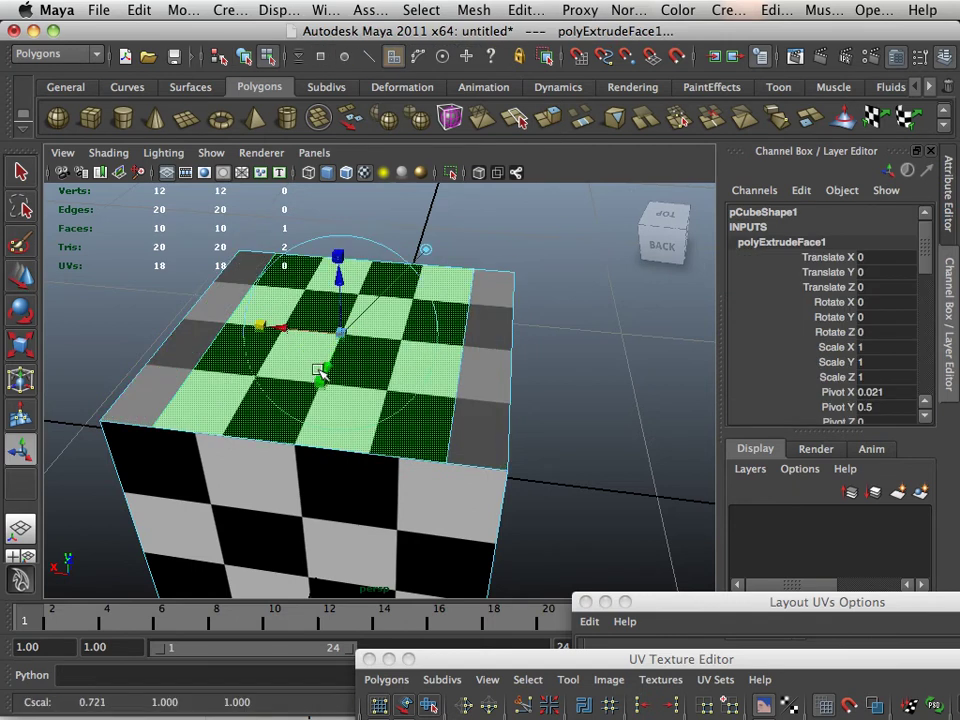
left_click_drag(317, 370, 342, 370)
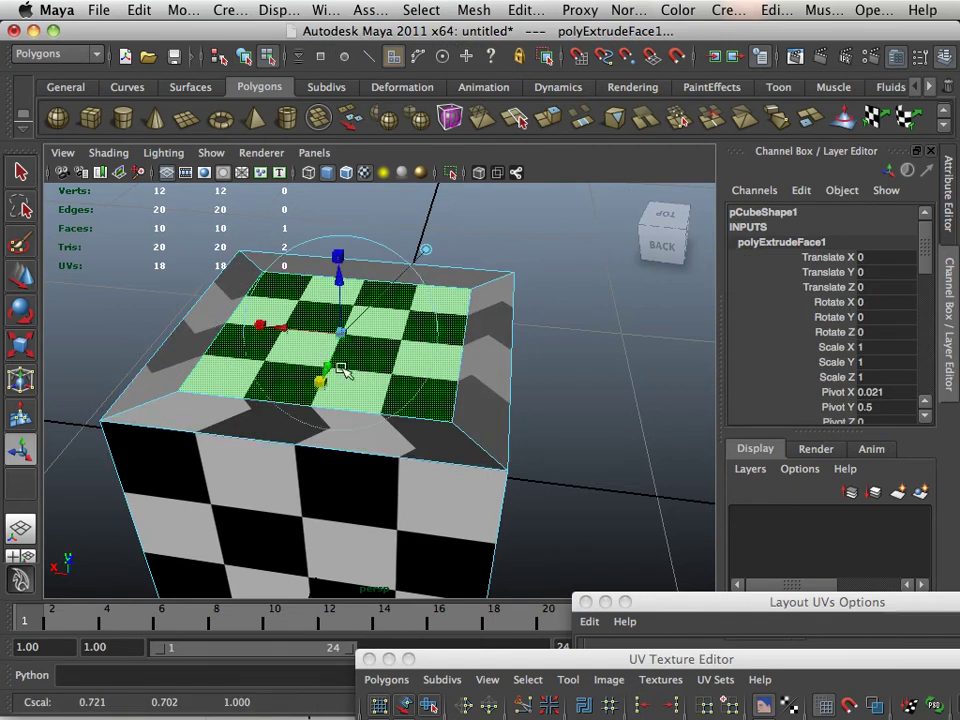
Step: Extrude the inset top face straight up about 0.9 units to form a tower on the cube
left_click_drag(467, 385, 420, 326, "alt")
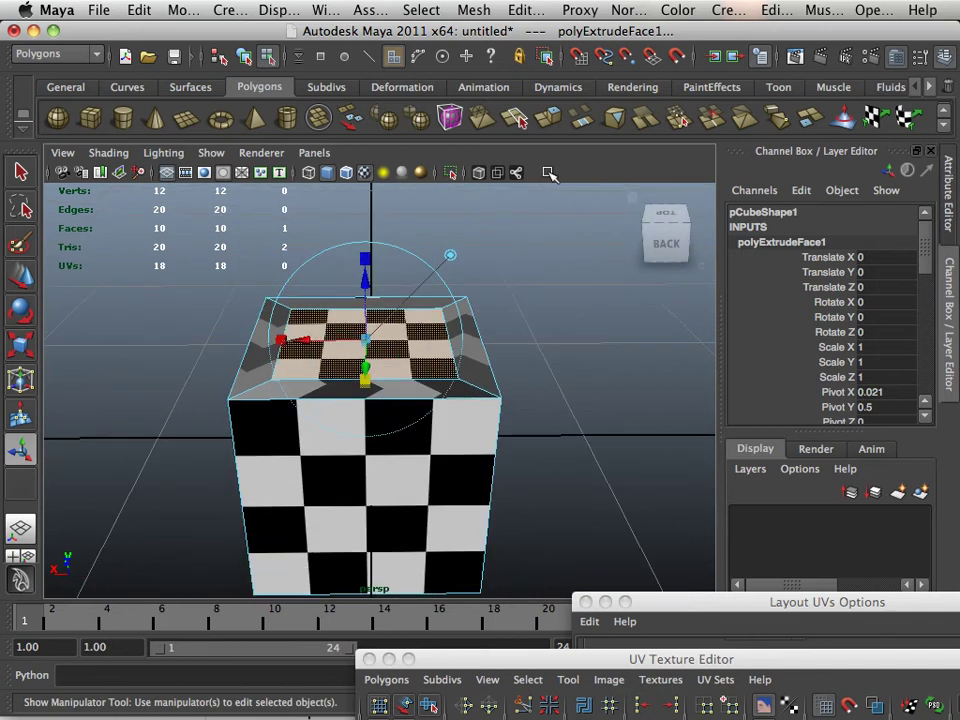
left_click(561, 117)
left_click_drag(568, 244, 497, 469, "alt")
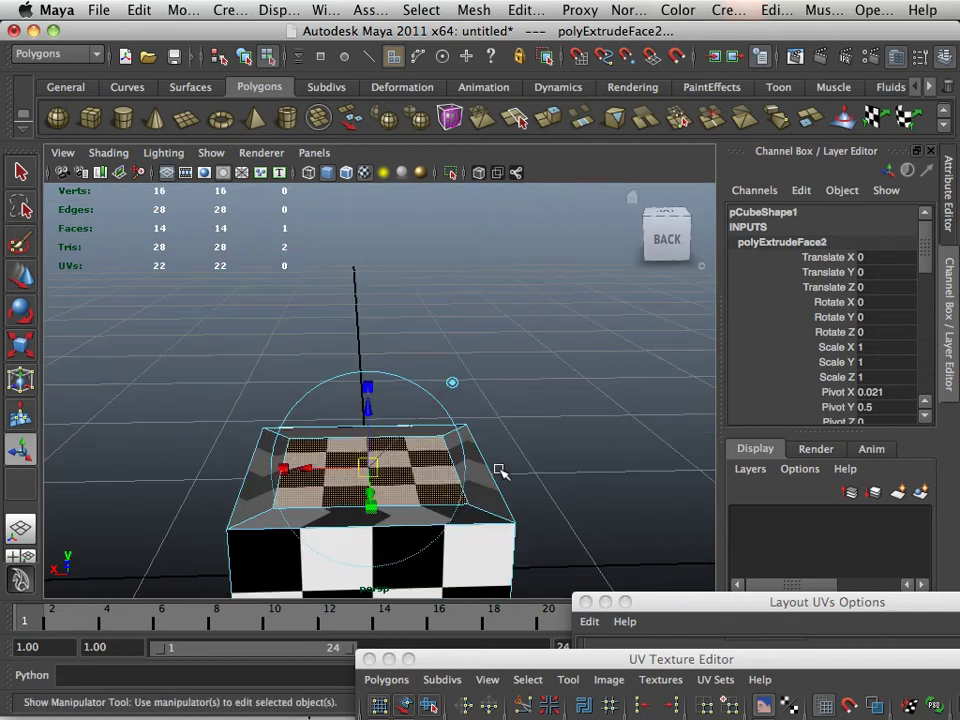
left_click_drag(370, 398, 401, 170)
left_click(568, 447)
Step: Insert two edge loops around the tower, one just below its top and one just above its base
left_click_drag(529, 446, 555, 208, "alt")
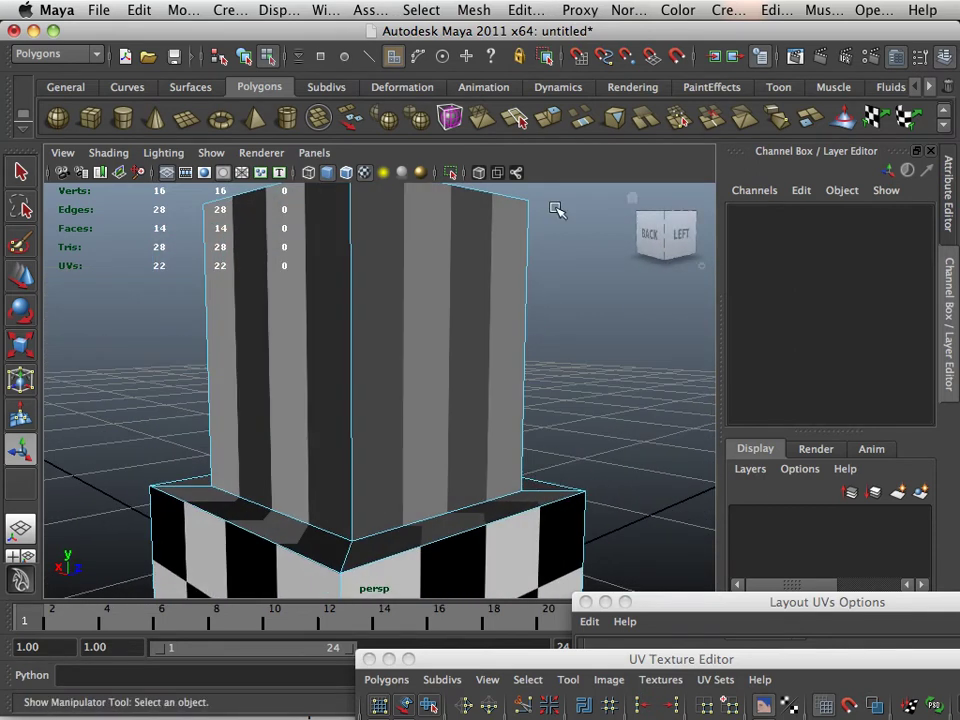
left_click(485, 12)
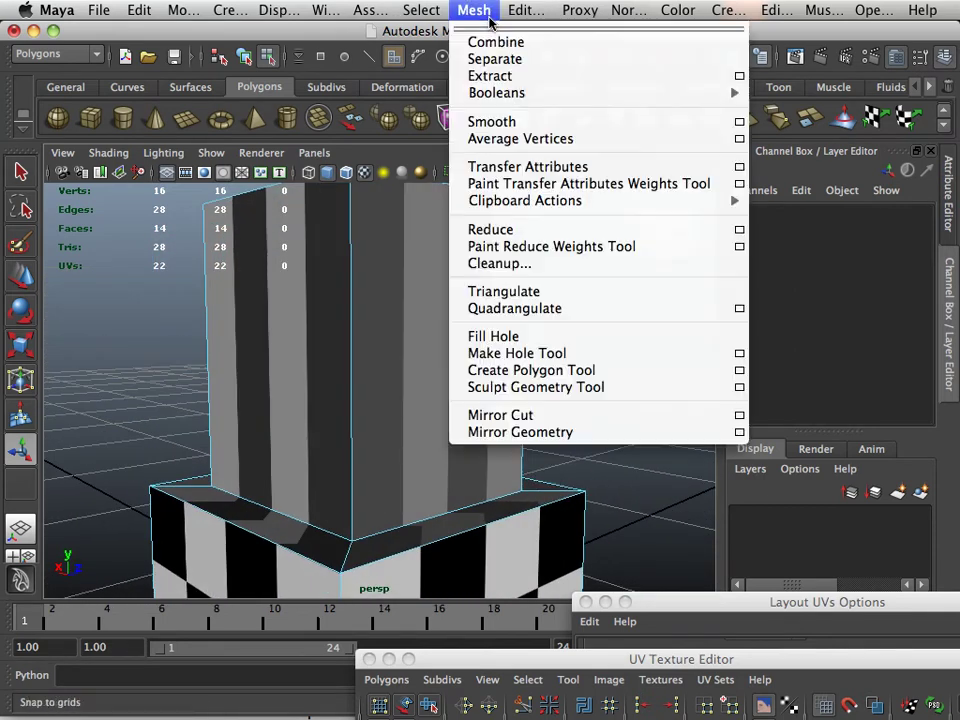
mouse_move(525, 10)
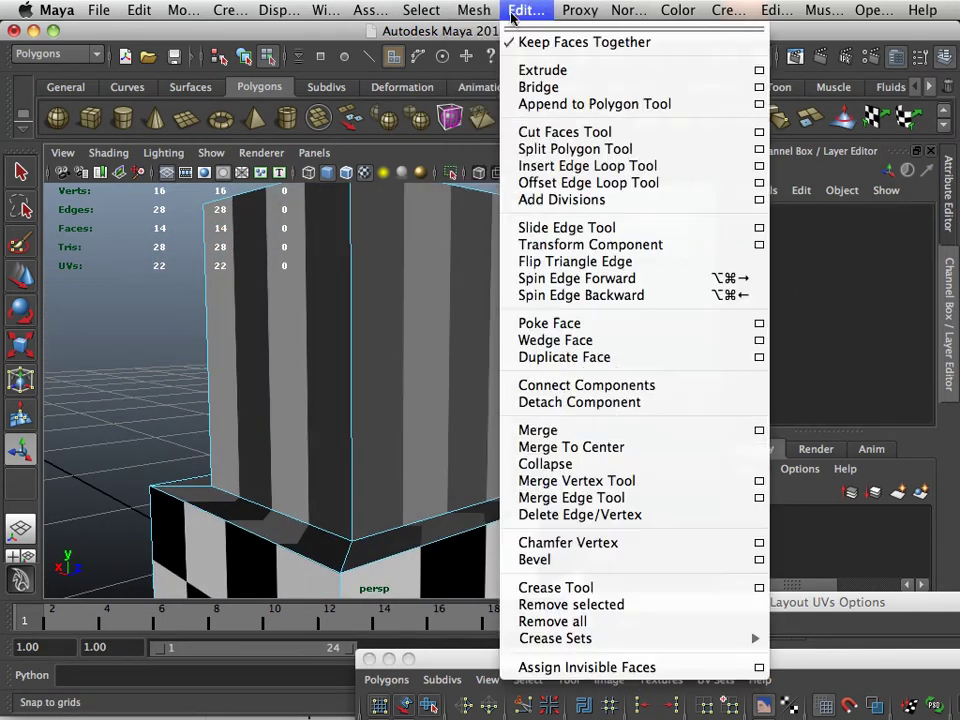
left_click(536, 164)
left_click_drag(377, 199, 342, 238, "alt")
middle_click_drag(354, 514, 378, 436, "alt")
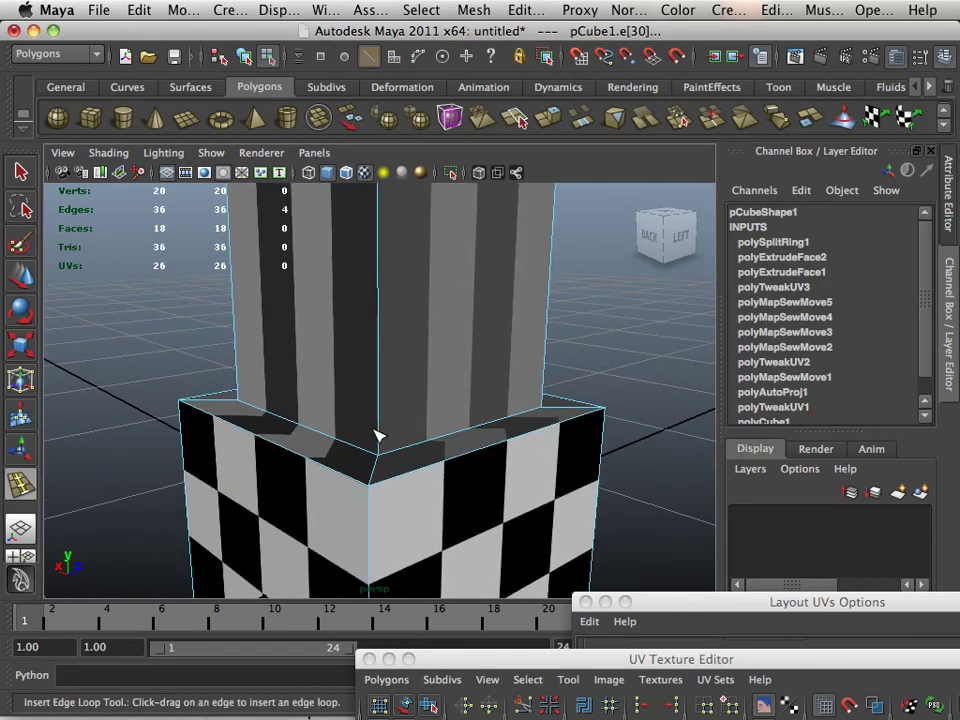
left_click_drag(384, 450, 386, 448)
Step: Extrude the tower's top face and scale it uniformly inward to leave a narrow border
left_click_drag(467, 339, 455, 413, "alt")
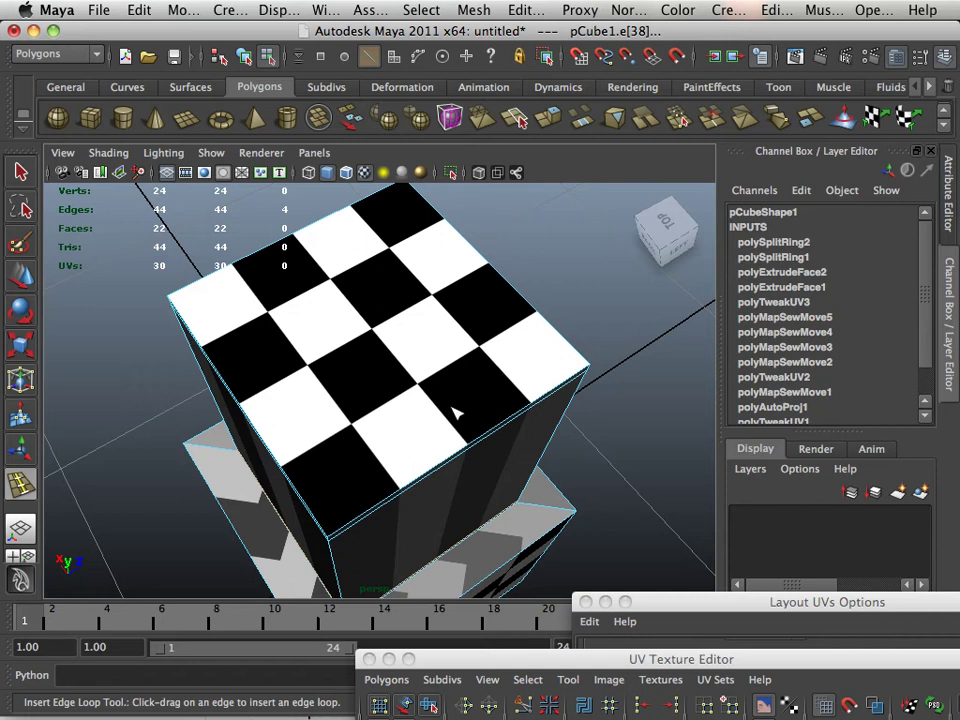
key("r")
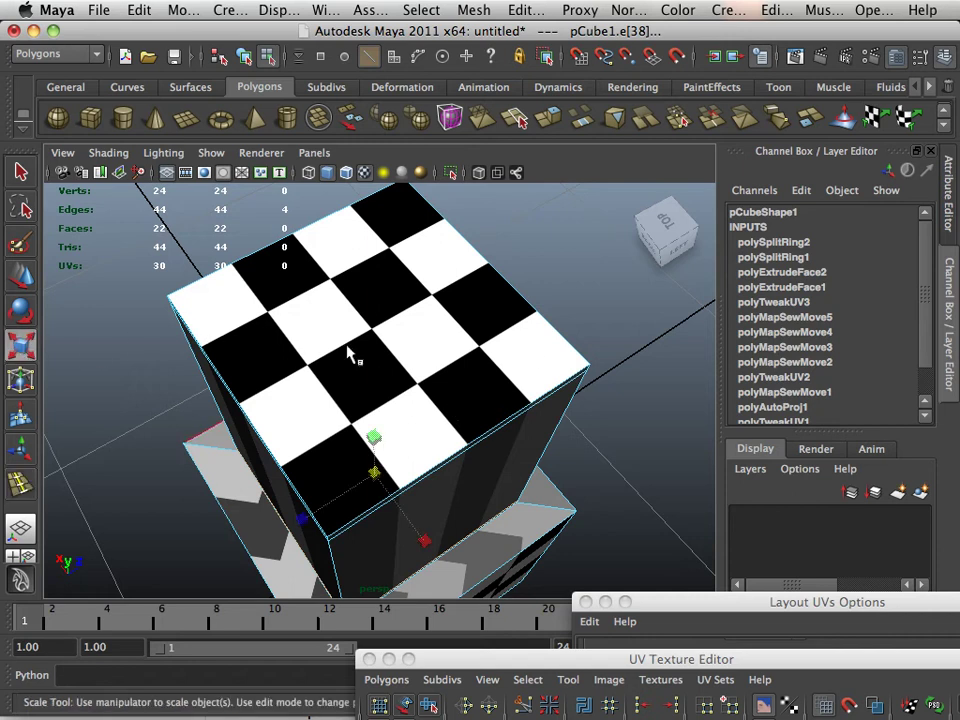
right_click_drag(346, 346, 371, 391)
left_click(395, 316)
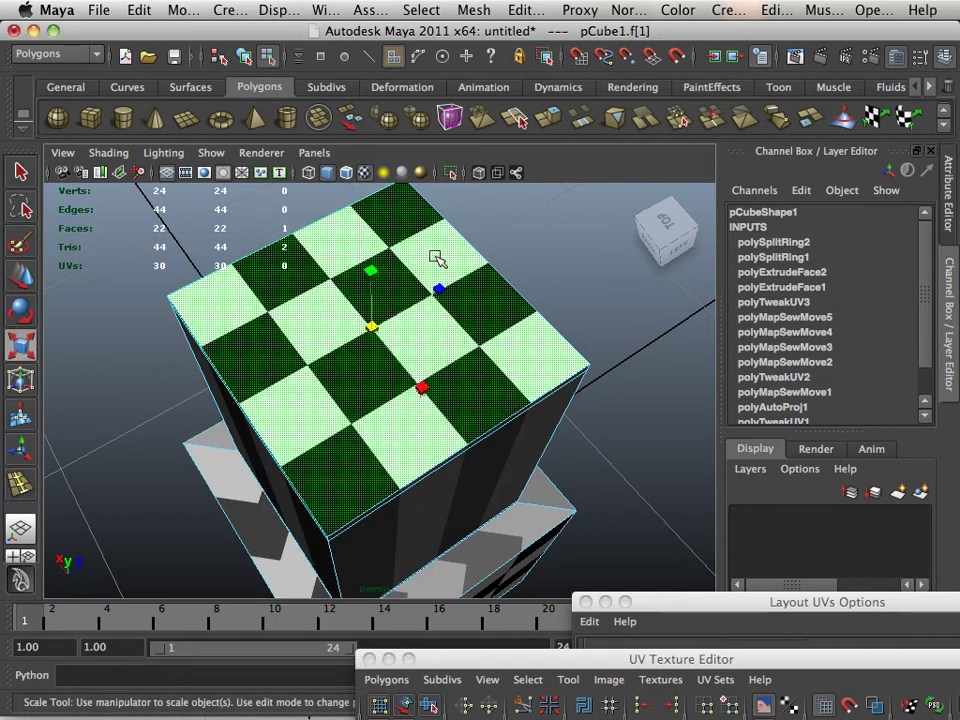
left_click(549, 121)
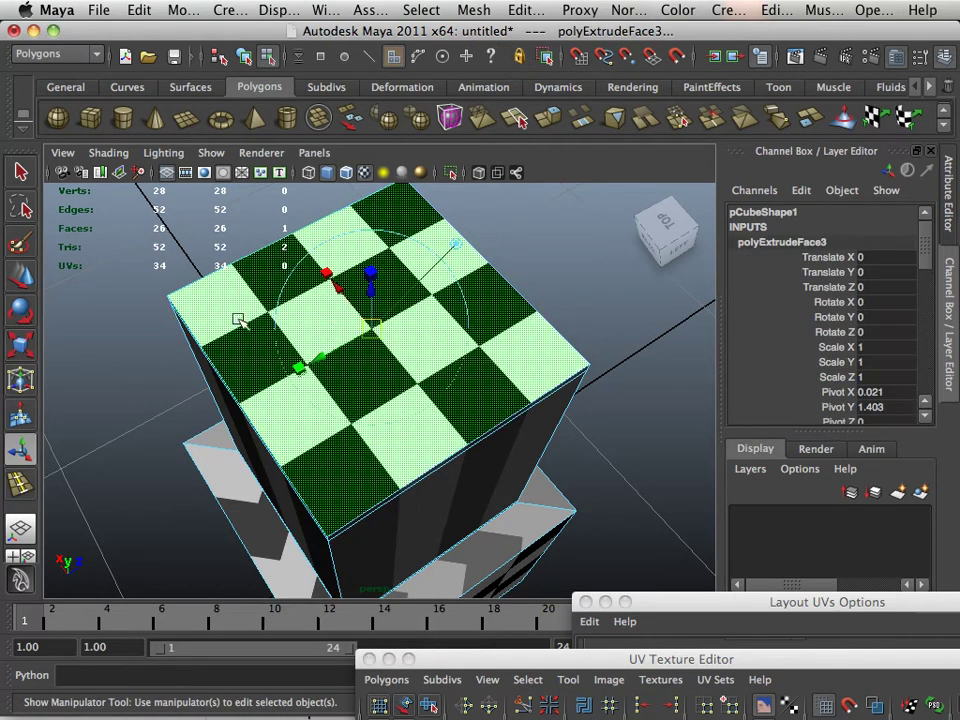
left_click(24, 347)
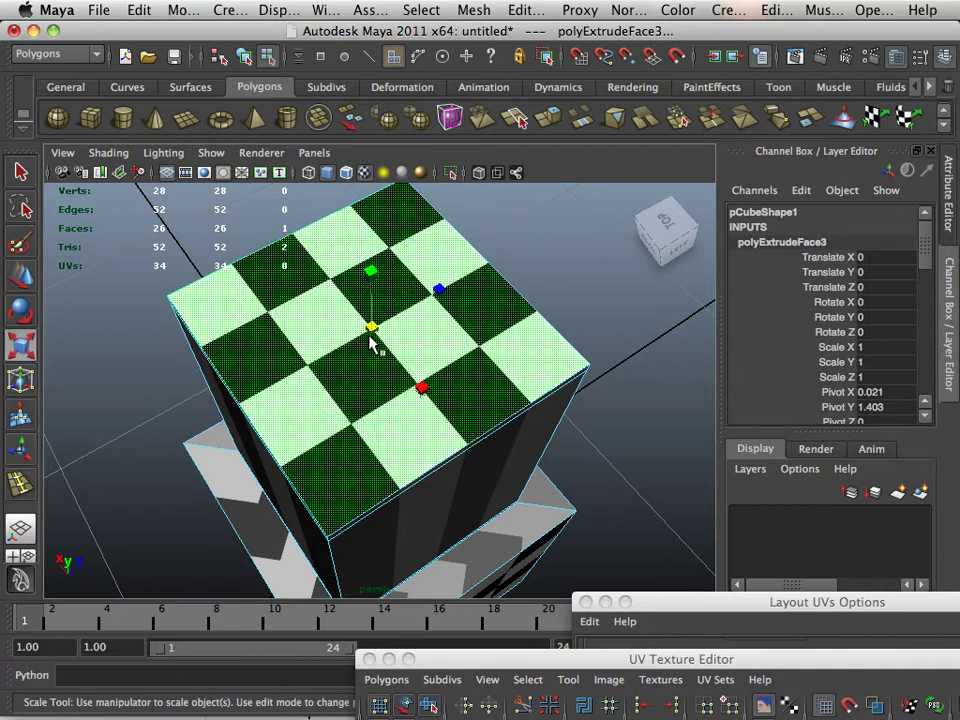
left_click_drag(372, 333, 336, 336)
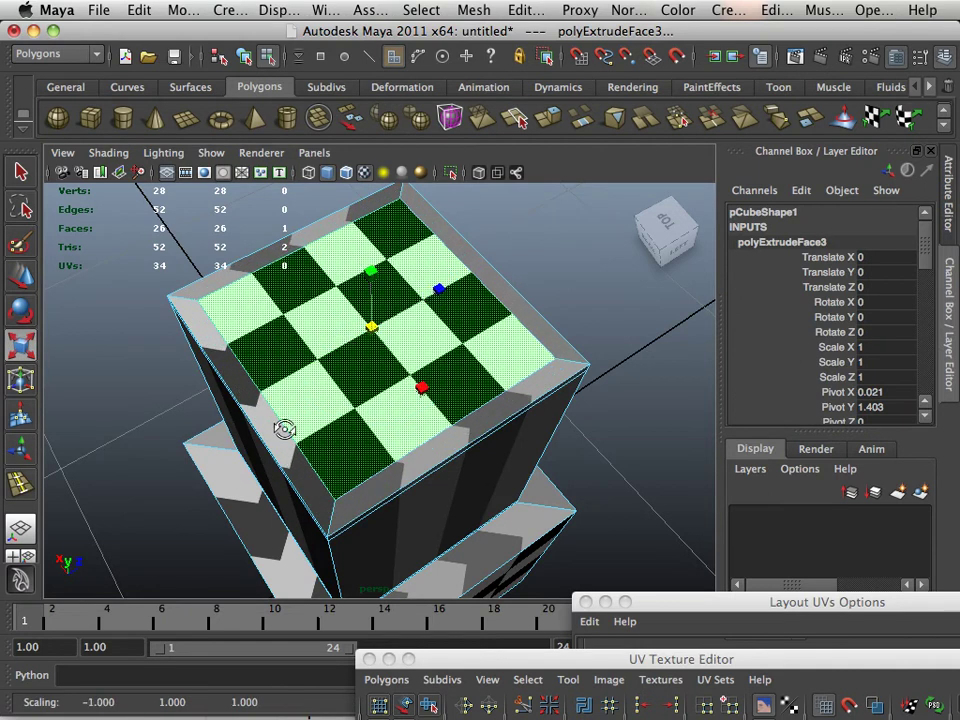
Step: Extrude the cube's bottom face and scale it uniformly inward to leave a narrow border
left_click_drag(285, 426, 343, 381, "alt")
left_click(343, 381)
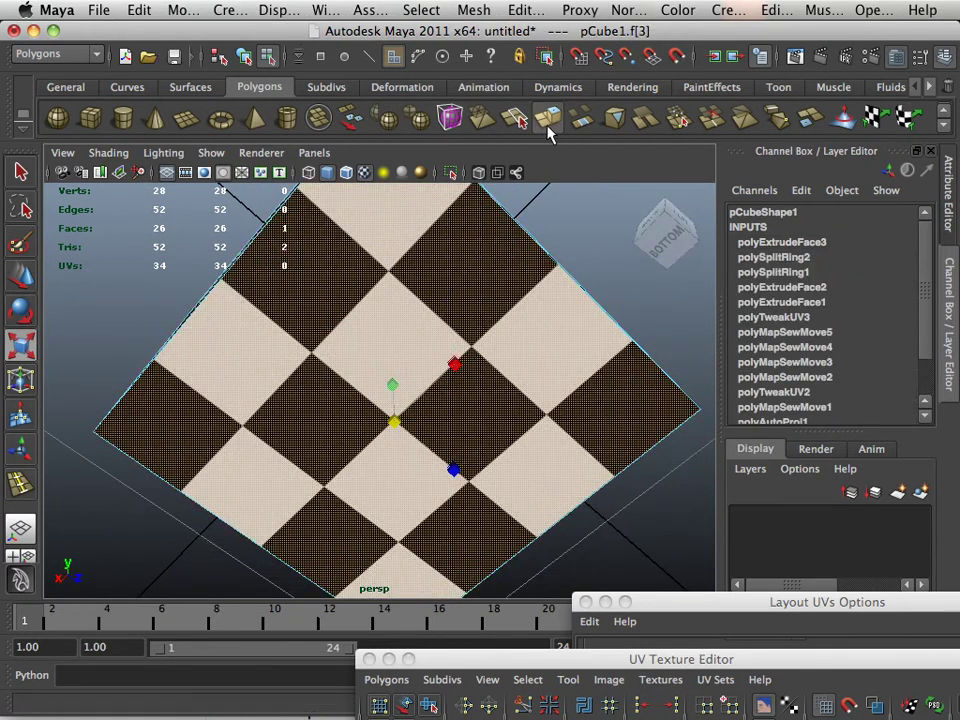
key("t")
key("ctrl+e")
left_click(20, 345)
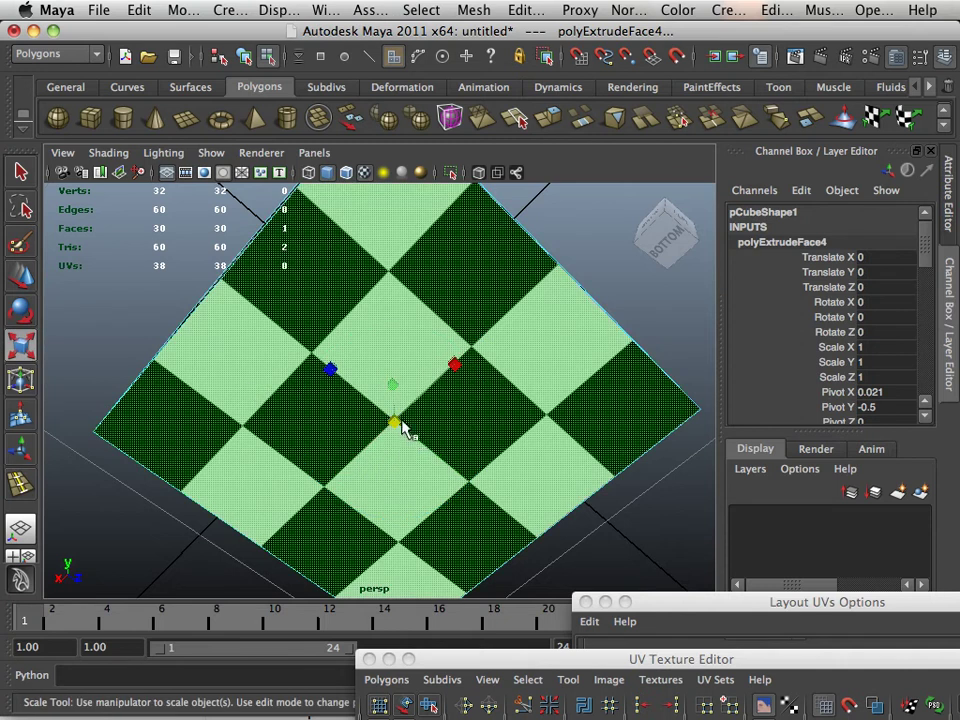
left_click_drag(400, 425, 362, 418)
Step: Return the model to object mode with the tower's sides in view
right_click_drag(362, 418, 277, 367, "alt")
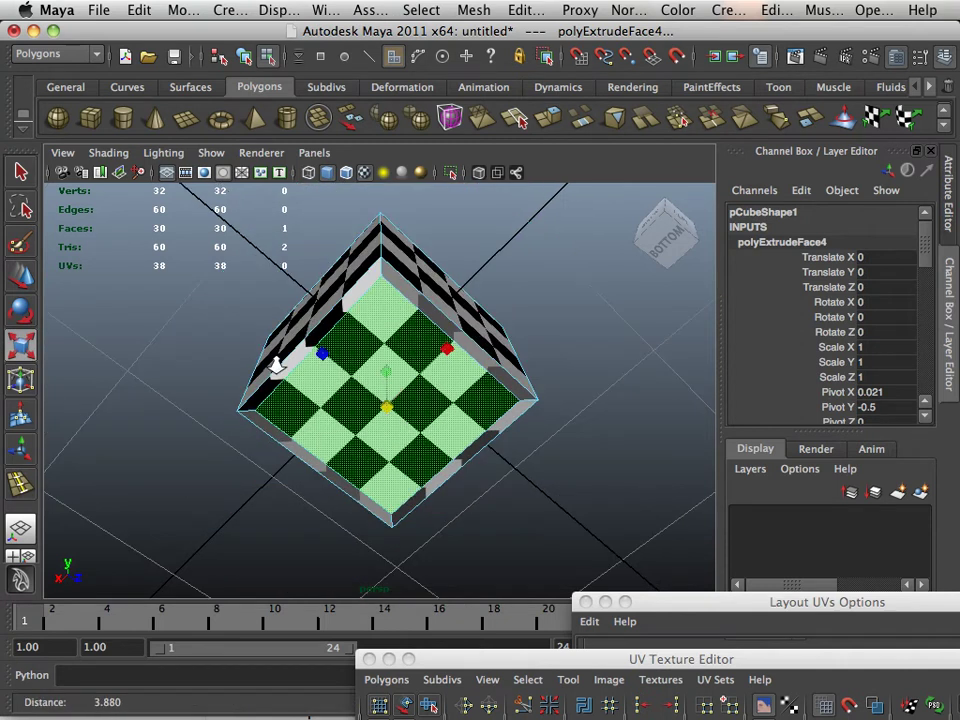
left_click_drag(277, 367, 242, 431, "alt")
right_click_drag(242, 431, 350, 415, "alt")
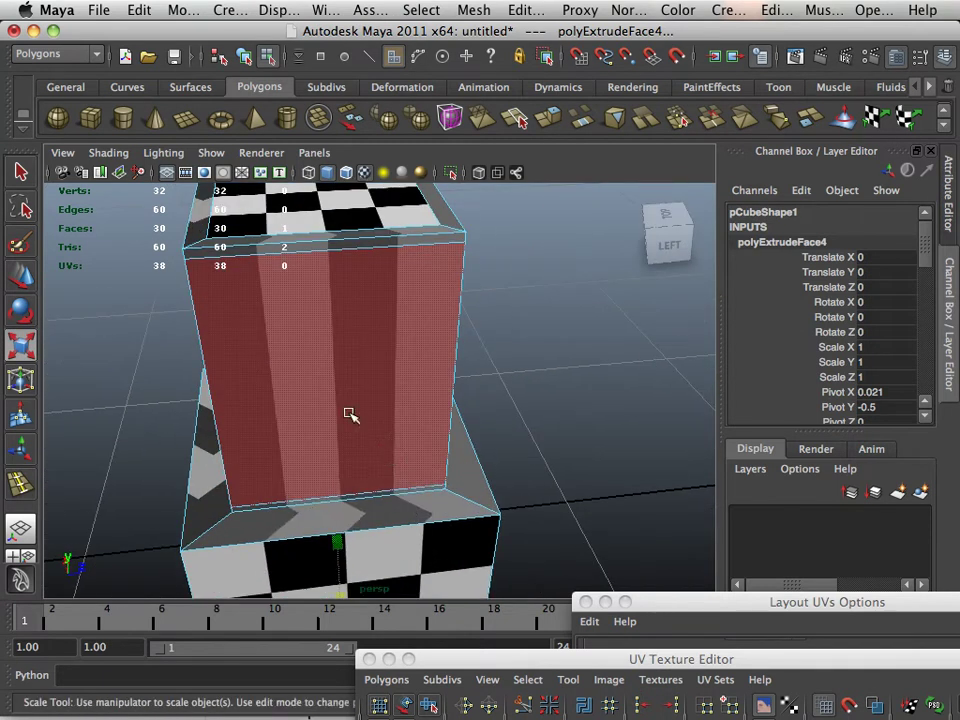
right_click_drag(347, 360, 435, 339)
left_click_drag(347, 364, 392, 343, "alt")
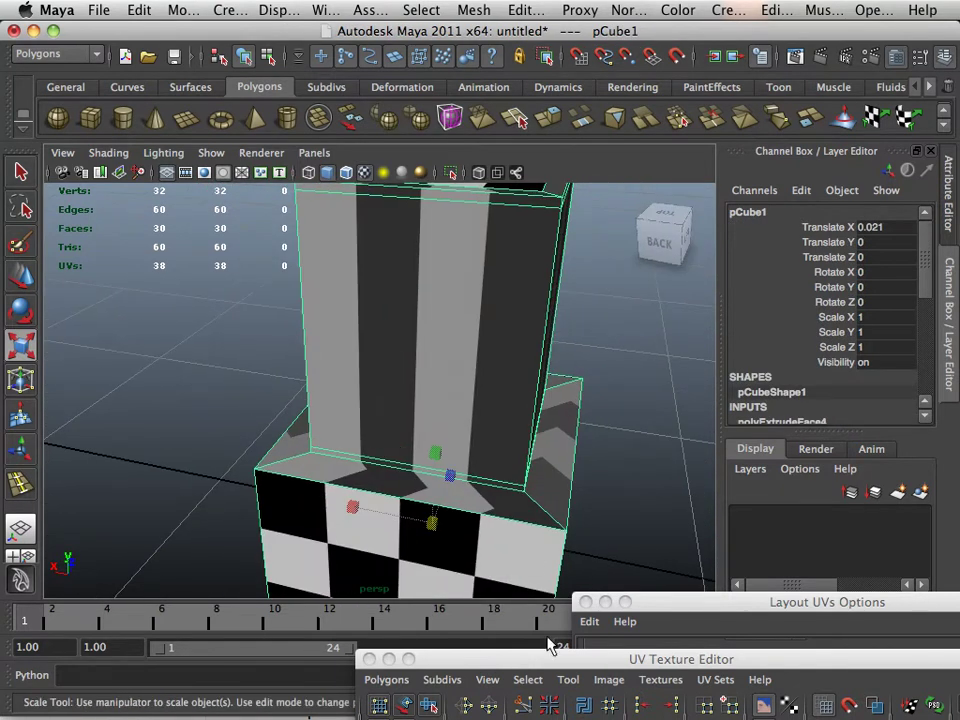
Step: Bring the UV Texture Editor beside the viewport and compare the model's checker pattern with its UV layout
left_click_drag(541, 657, 648, 119)
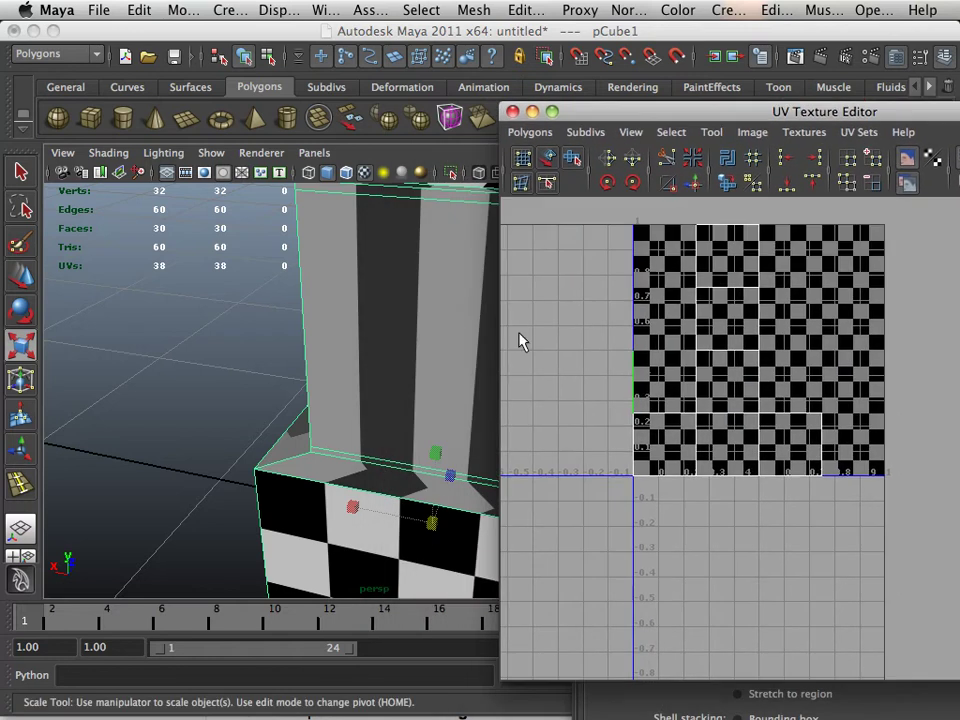
left_click_drag(353, 343, 244, 378, "alt")
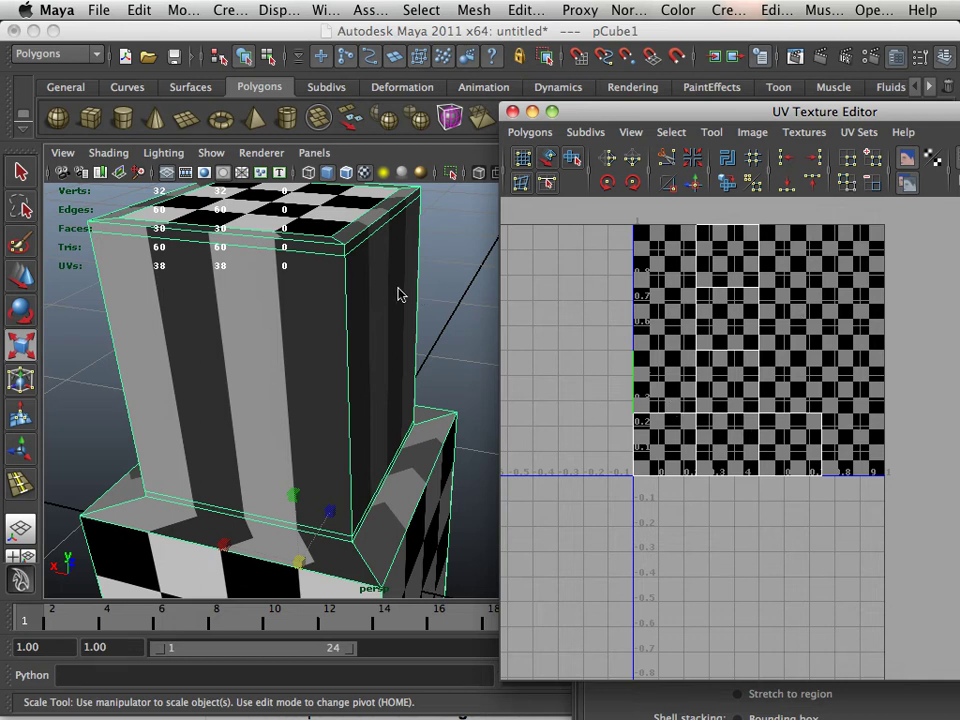
right_click_drag(398, 294, 328, 281, "alt")
left_click_drag(328, 281, 271, 291, "alt")
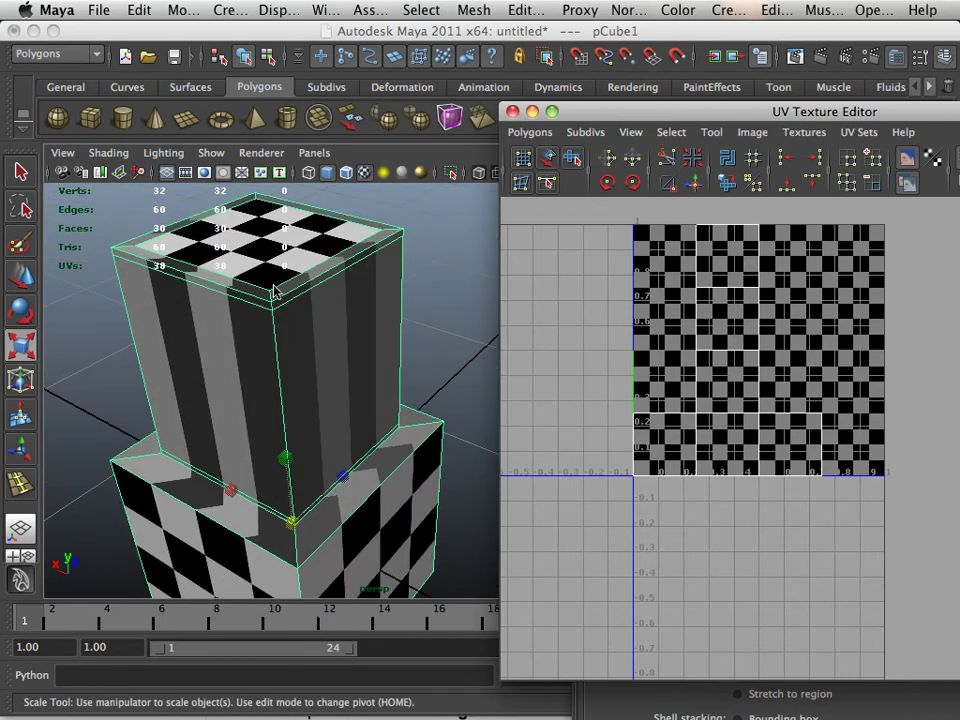
left_click_drag(610, 118, 750, 418)
right_click_drag(615, 392, 381, 347, "alt")
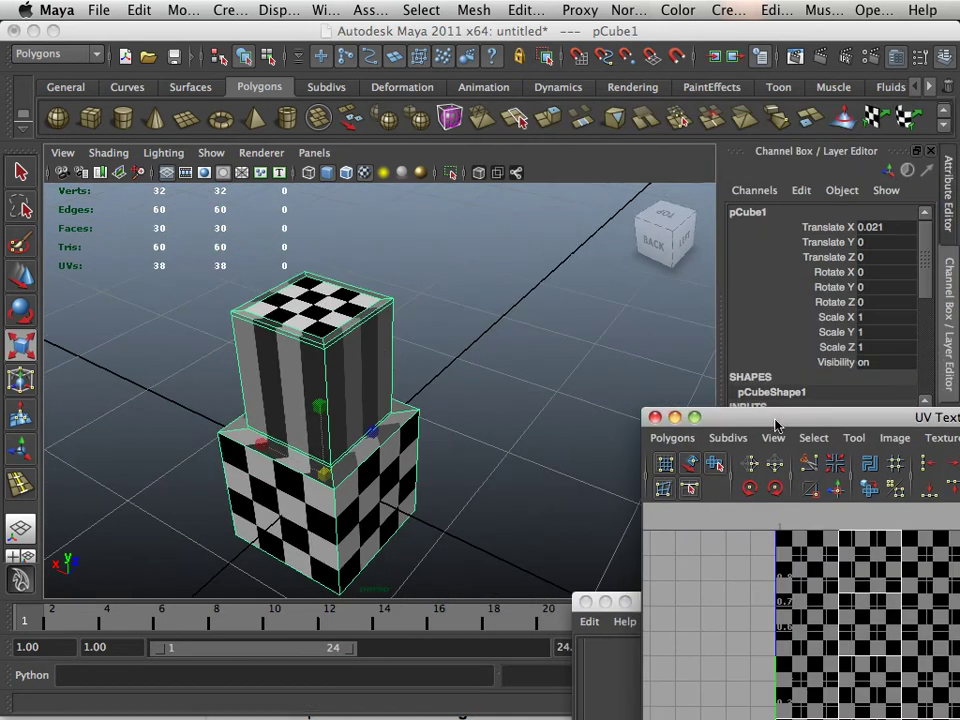
left_click_drag(776, 420, 583, 166)
Step: Try moving the single UV at the right corner of the layout's middle column away from the shell, then undo it
right_click(710, 407)
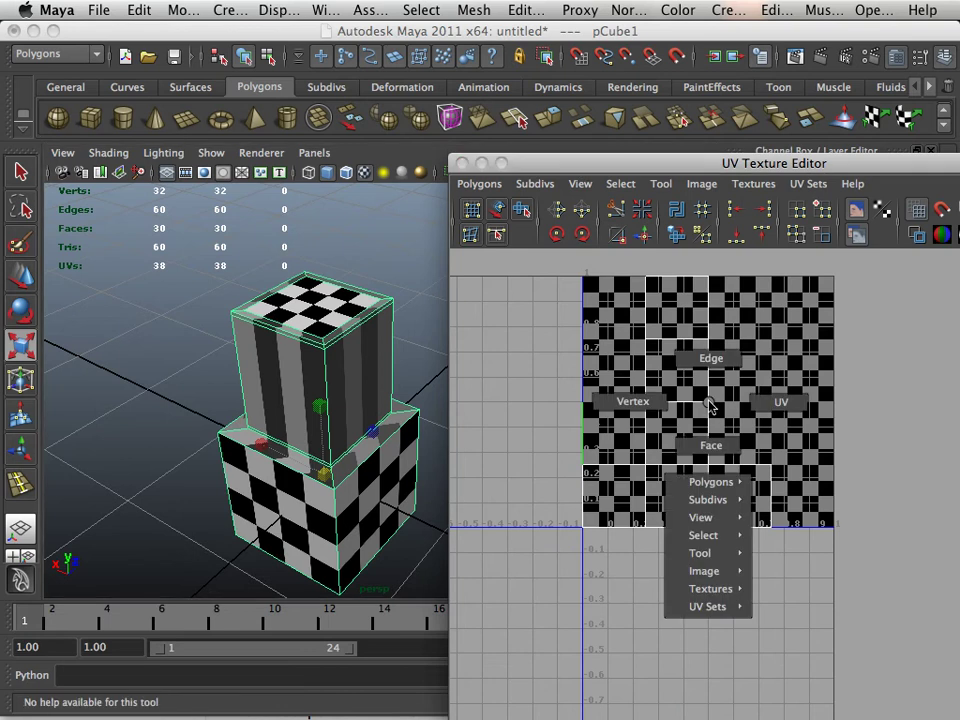
left_click(771, 401)
key("r")
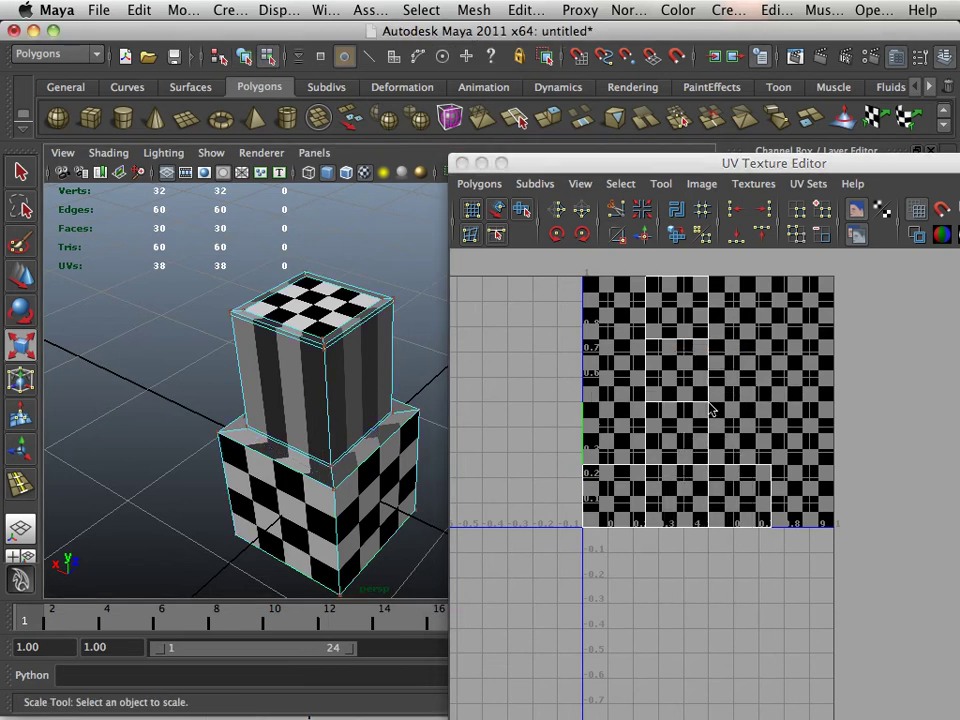
left_click(708, 402)
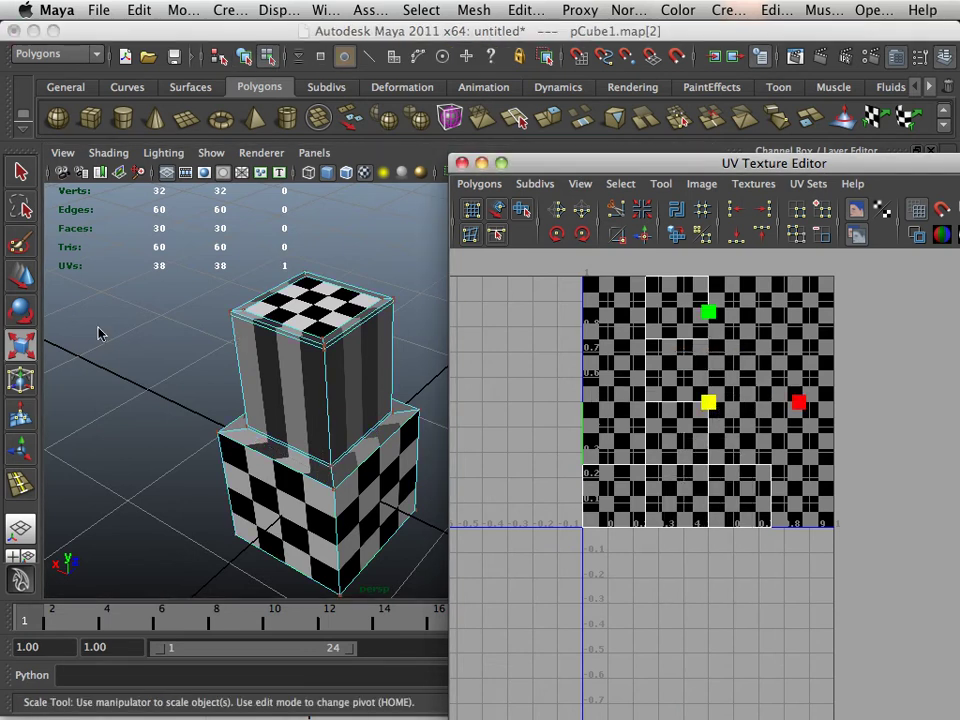
key("w")
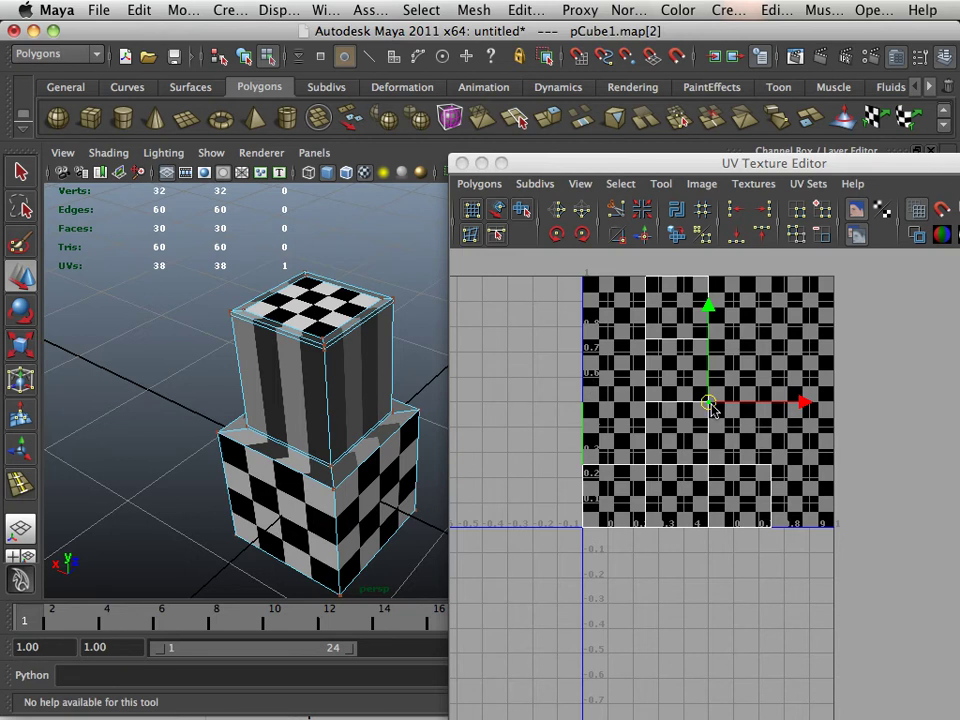
left_click_drag(708, 403, 775, 351)
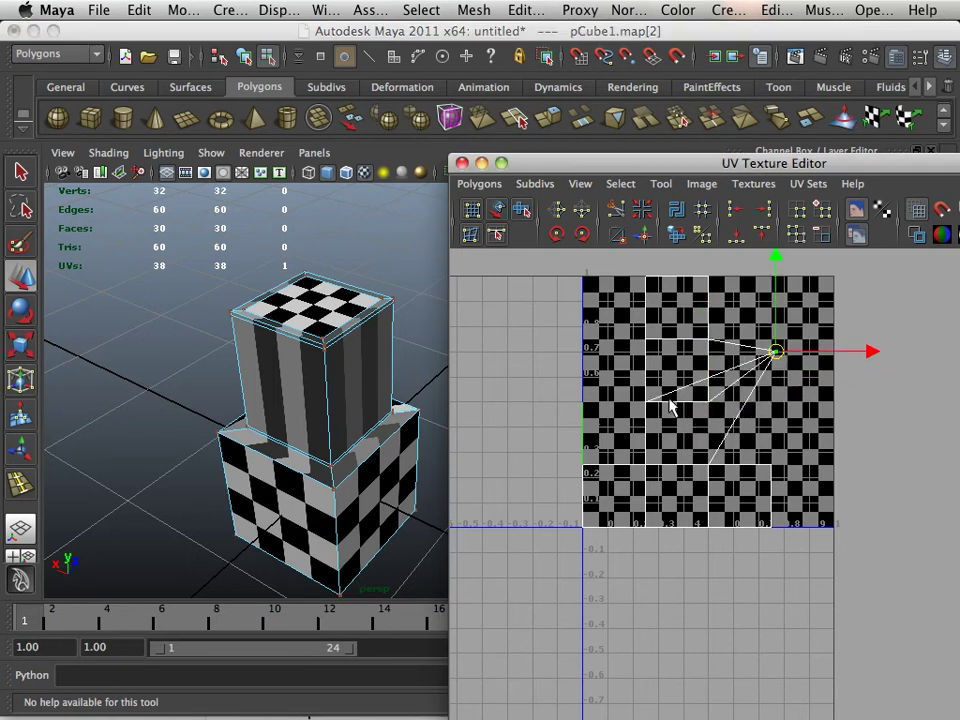
left_click_drag(766, 358, 746, 332)
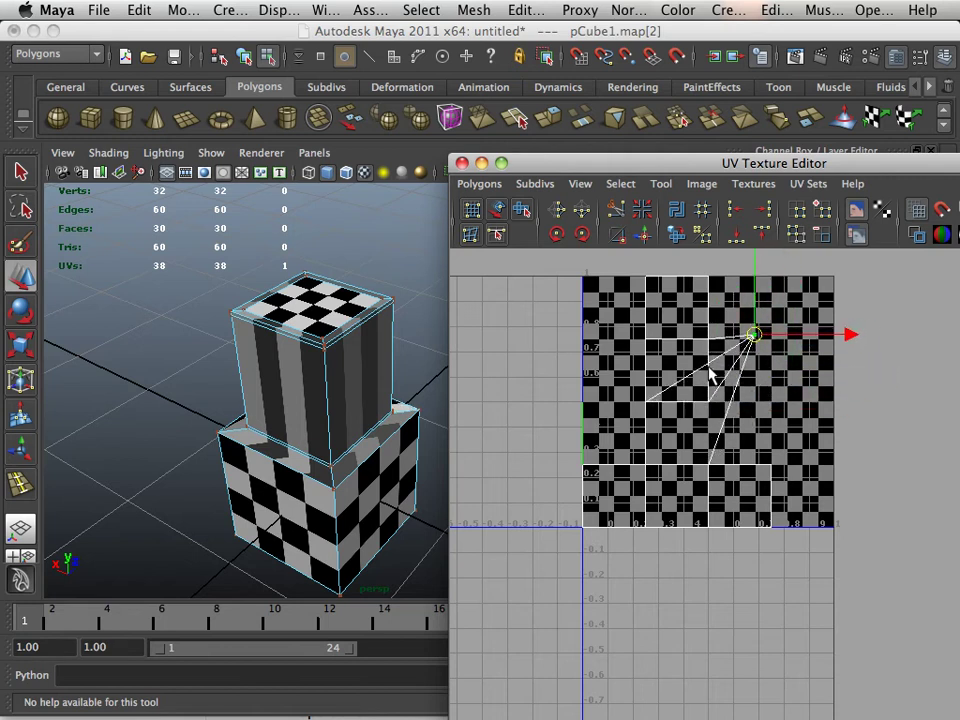
key("ctrl+z")
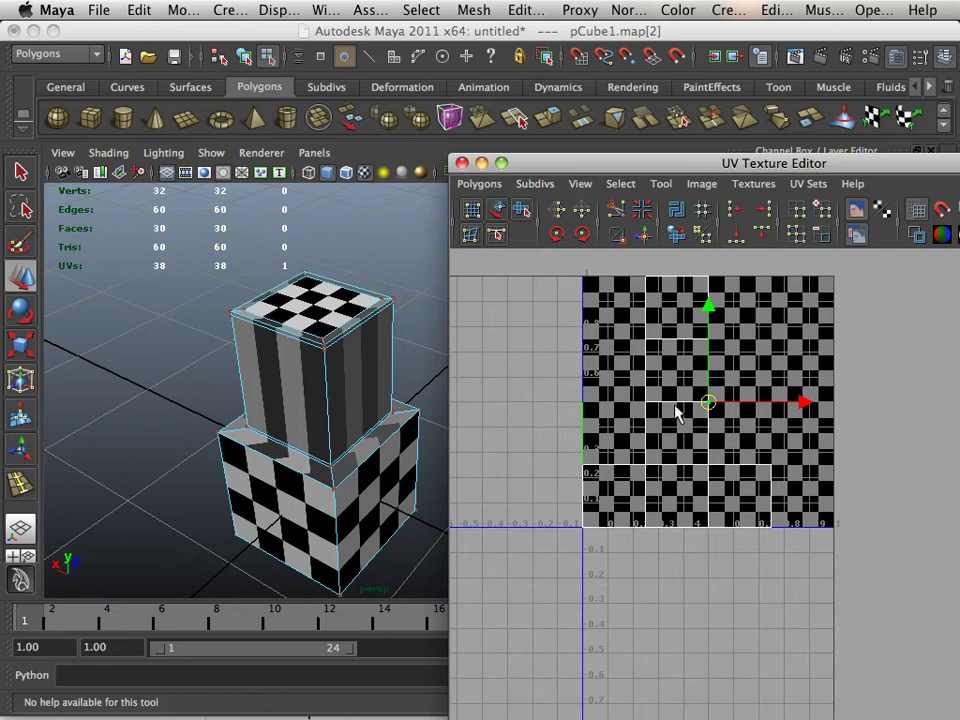
Step: Move the UV Texture Editor clear of the viewport and return the model to object mode
left_click_drag(527, 165, 742, 399)
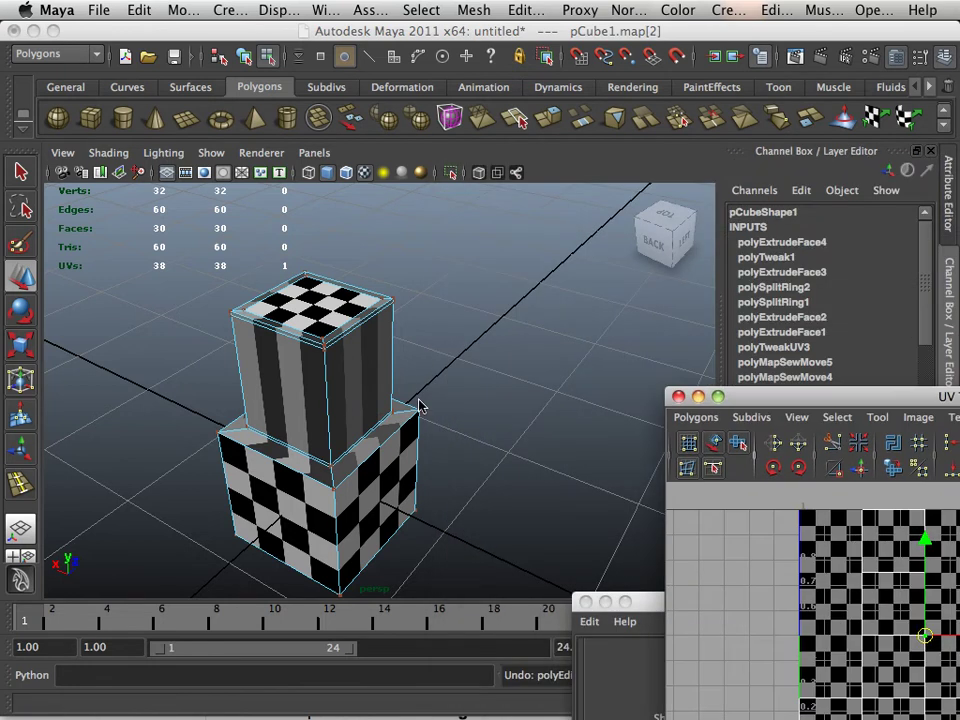
right_click_drag(330, 361, 410, 339)
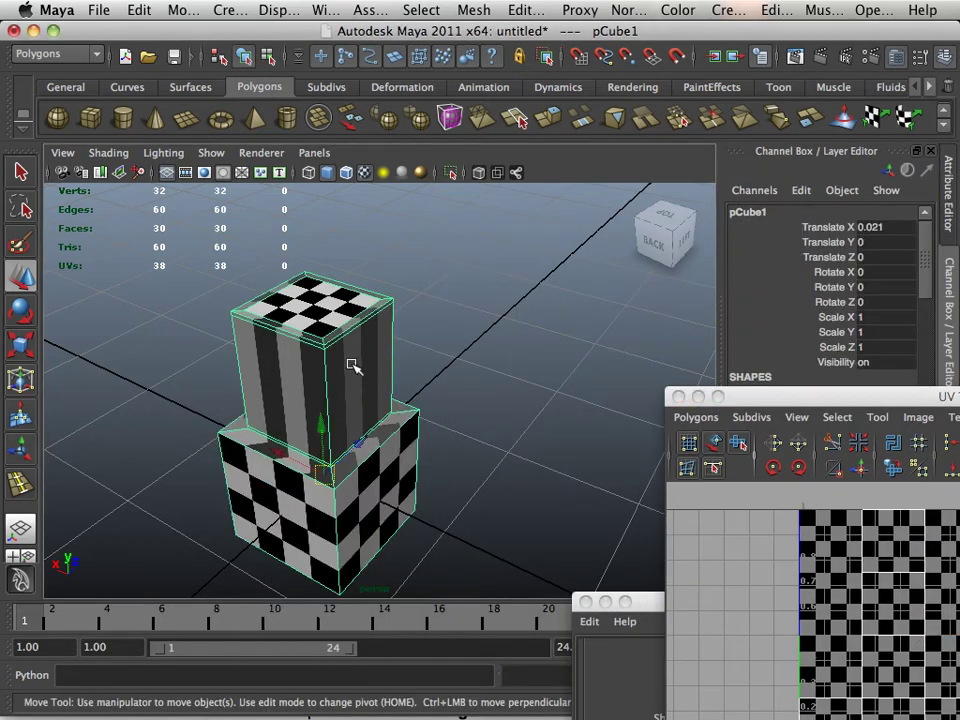
scroll(362, 370, "up", 5)
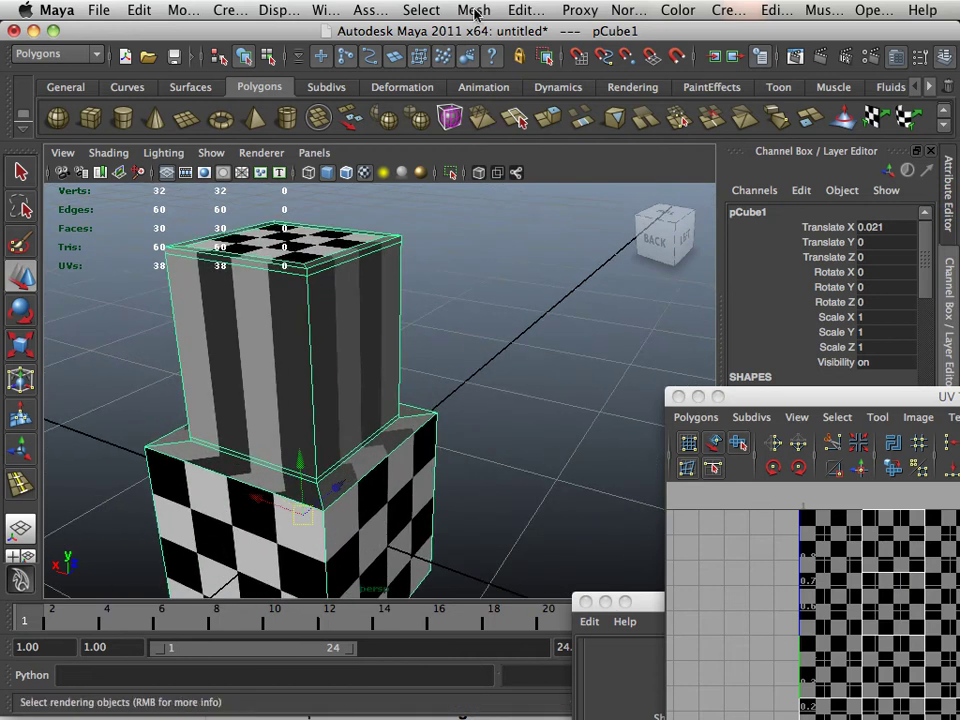
Step: Smooth the whole model three times in succession, then clear the selection
left_click(474, 11)
left_click(494, 121)
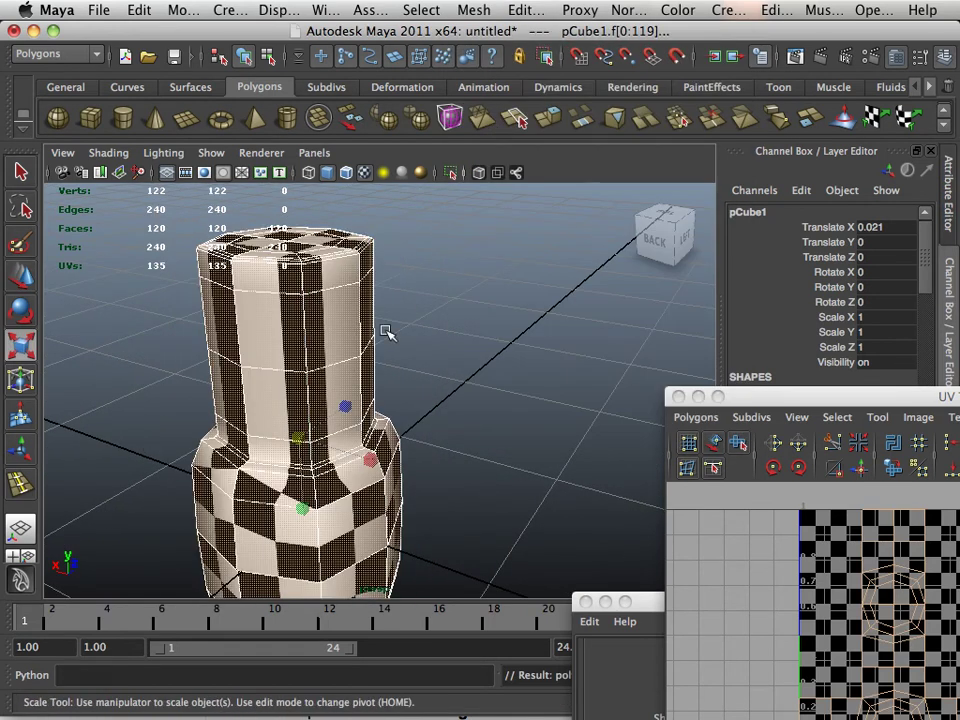
key("g")
key("g")
left_click(422, 363)
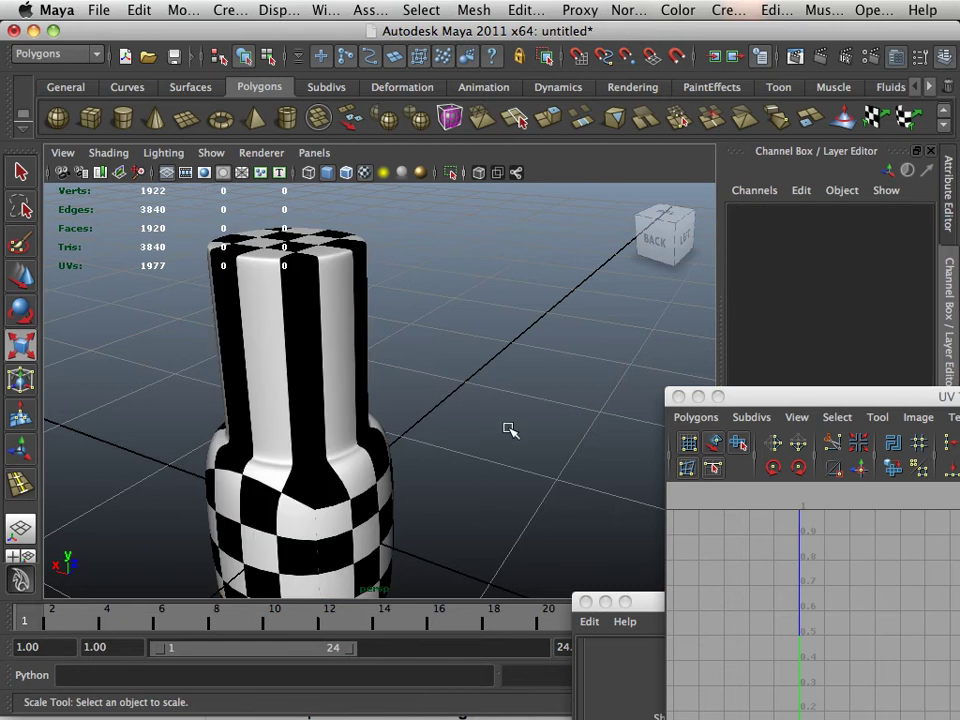
Step: Examine the smoothed model's checker pattern beside its layout in the UV Texture Editor
right_click_drag(497, 429, 336, 414, "alt")
left_click_drag(332, 414, 330, 381, "alt")
right_click_drag(330, 383, 396, 428, "alt")
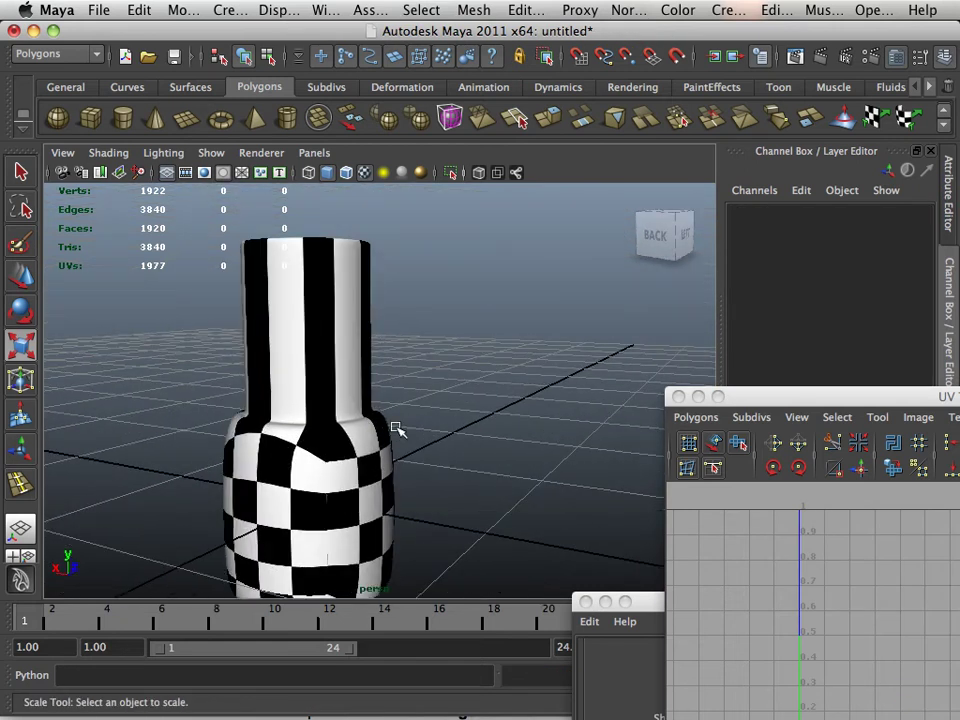
left_click(345, 417)
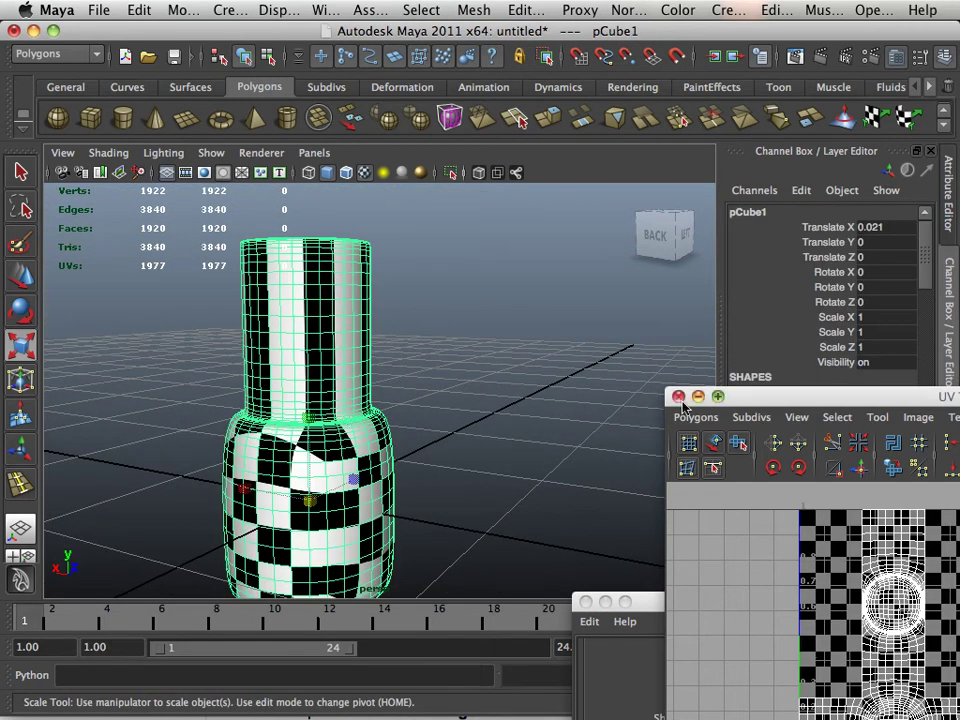
left_click_drag(770, 405, 601, 184)
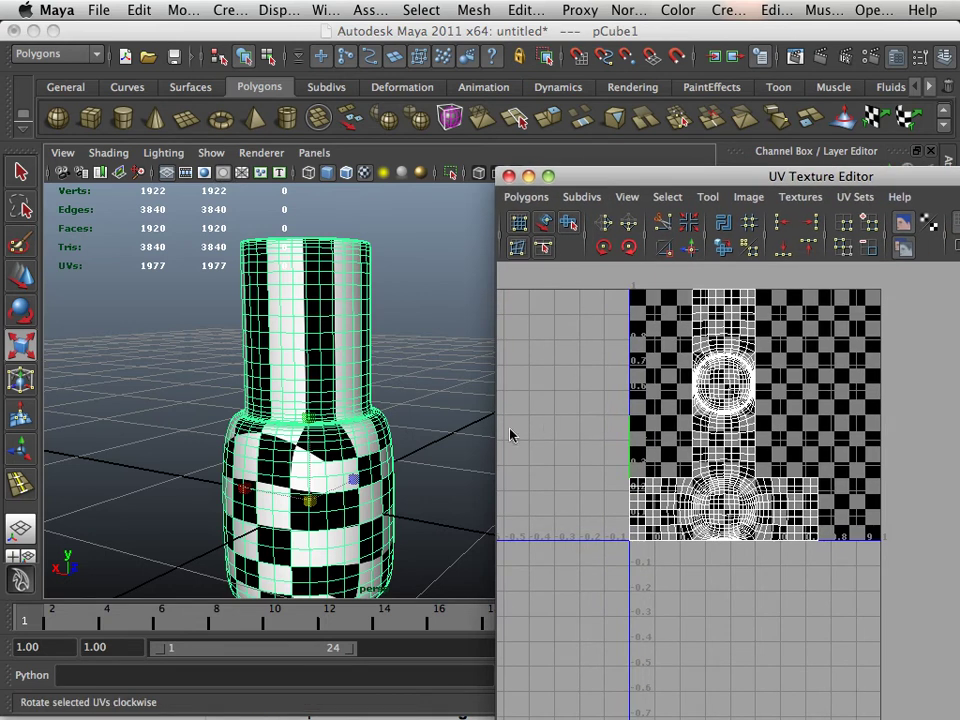
left_click_drag(341, 425, 329, 467, "alt")
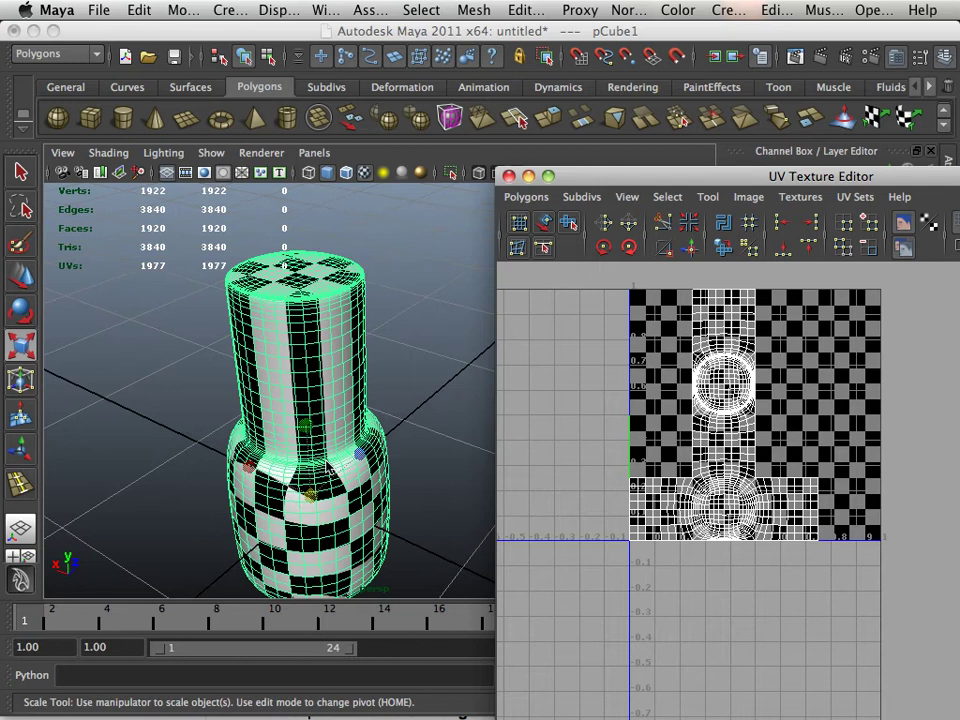
left_click(308, 441)
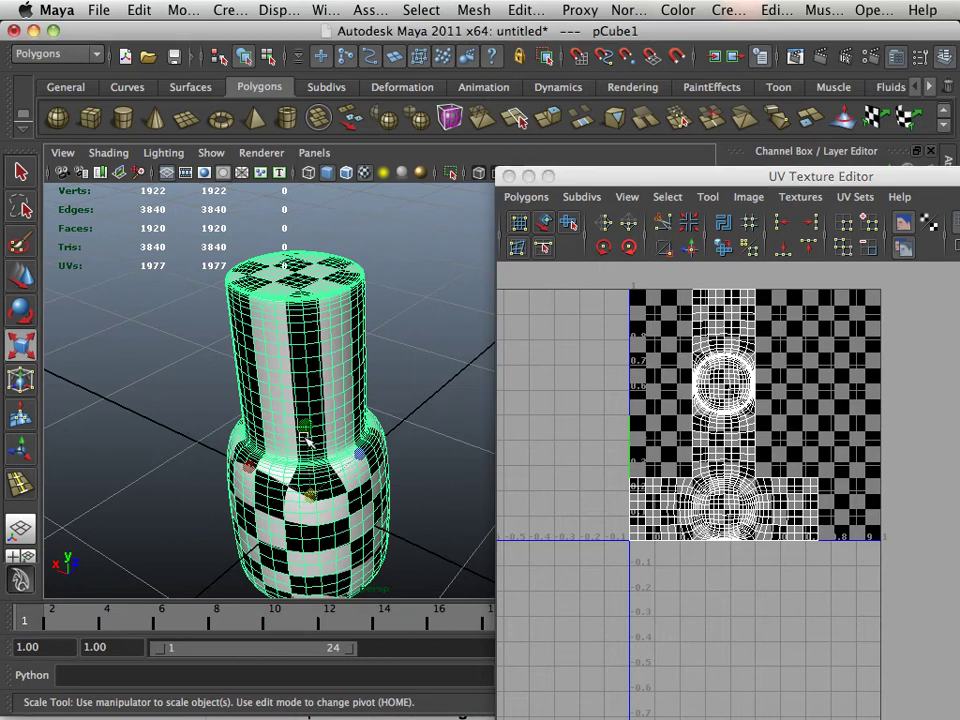
Step: Close the UV Texture Editor and undo the last two smoothing passes
left_click(511, 177)
left_click(396, 332)
key("z")
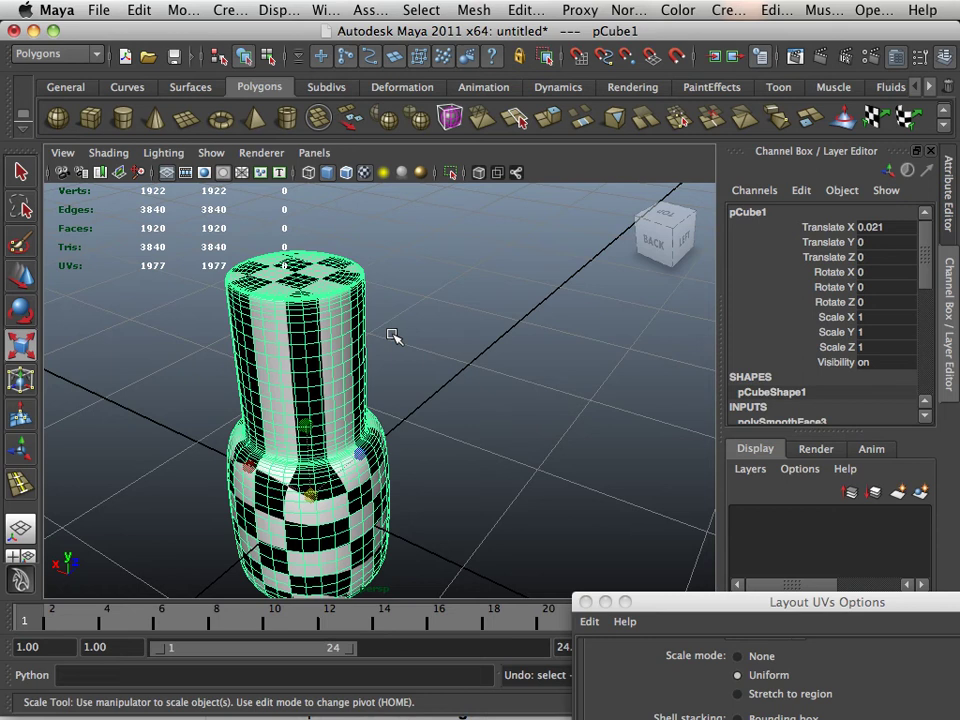
key("z")
key("z")
key("z")
key("z")
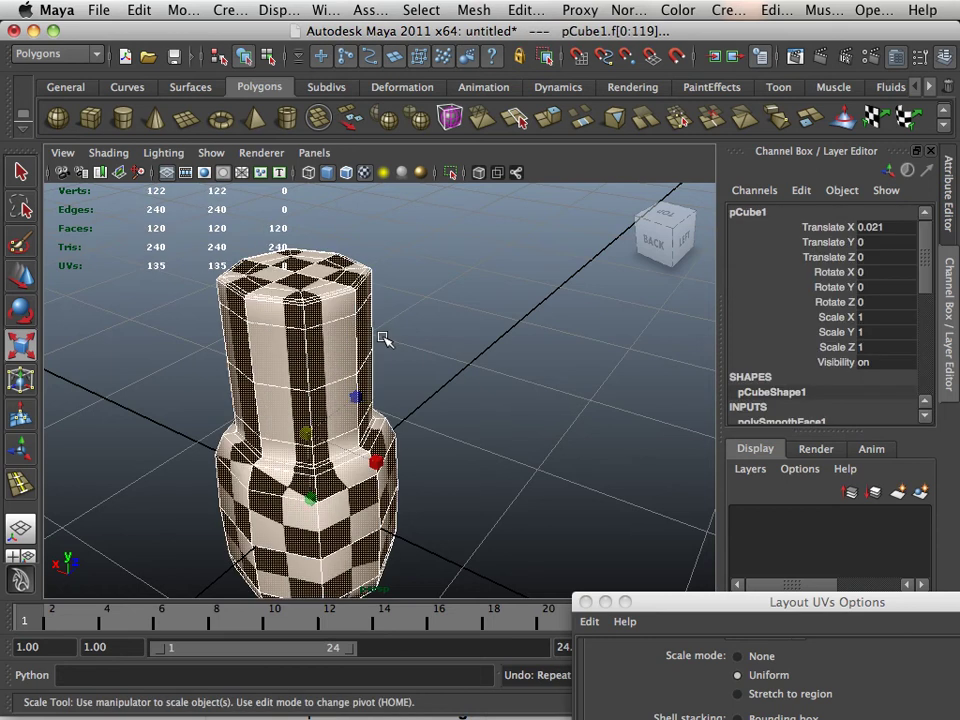
Step: Select all faces of the upper neck, scale them uniformly to about 0.65, and stretch them vertically to lengthen the neck
left_click_drag(368, 384, 350, 364, "alt")
left_click(489, 386)
left_click_drag(489, 386, 407, 386, "alt")
right_click_drag(380, 366, 381, 398)
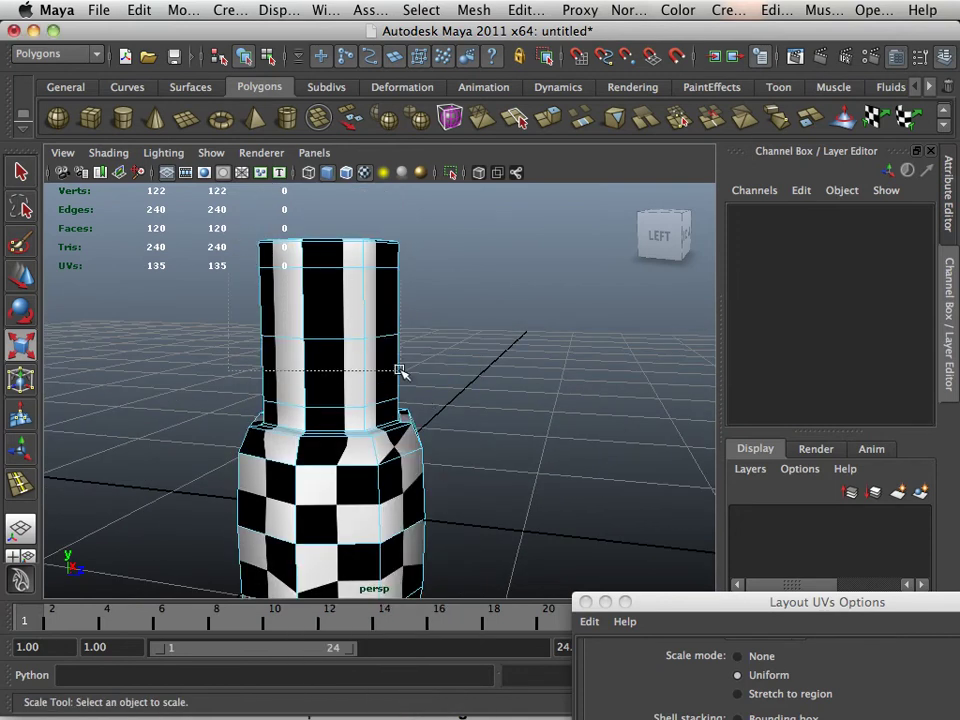
left_click_drag(406, 400, 407, 398)
left_click_drag(407, 398, 414, 372, "alt")
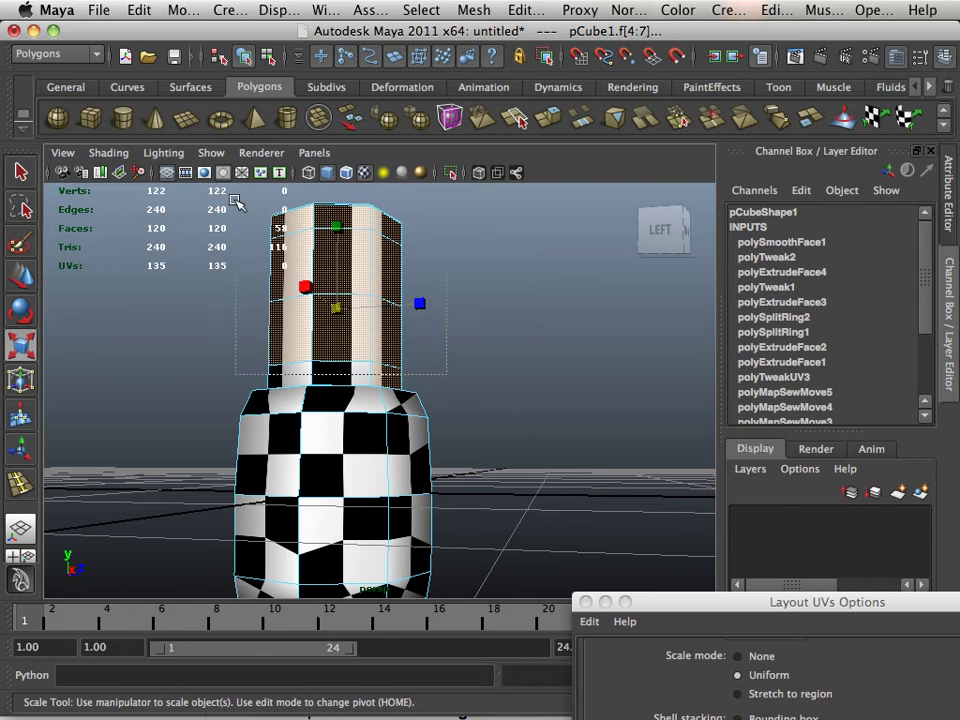
left_click_drag(218, 304, 424, 317, "alt")
left_click(463, 328)
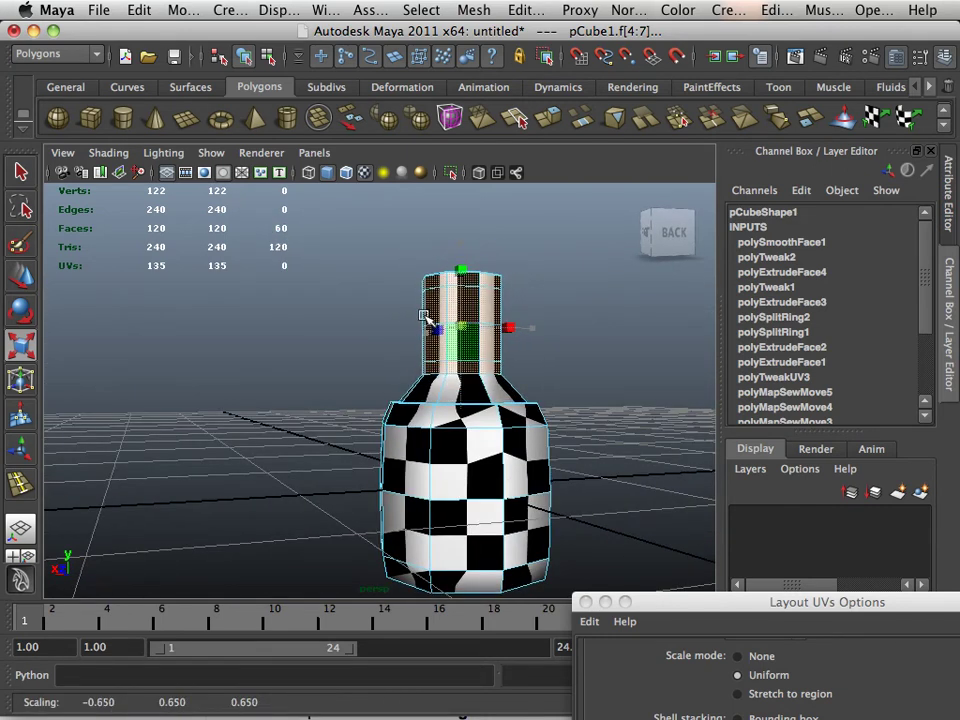
left_click_drag(460, 241, 463, 209)
left_click(335, 373)
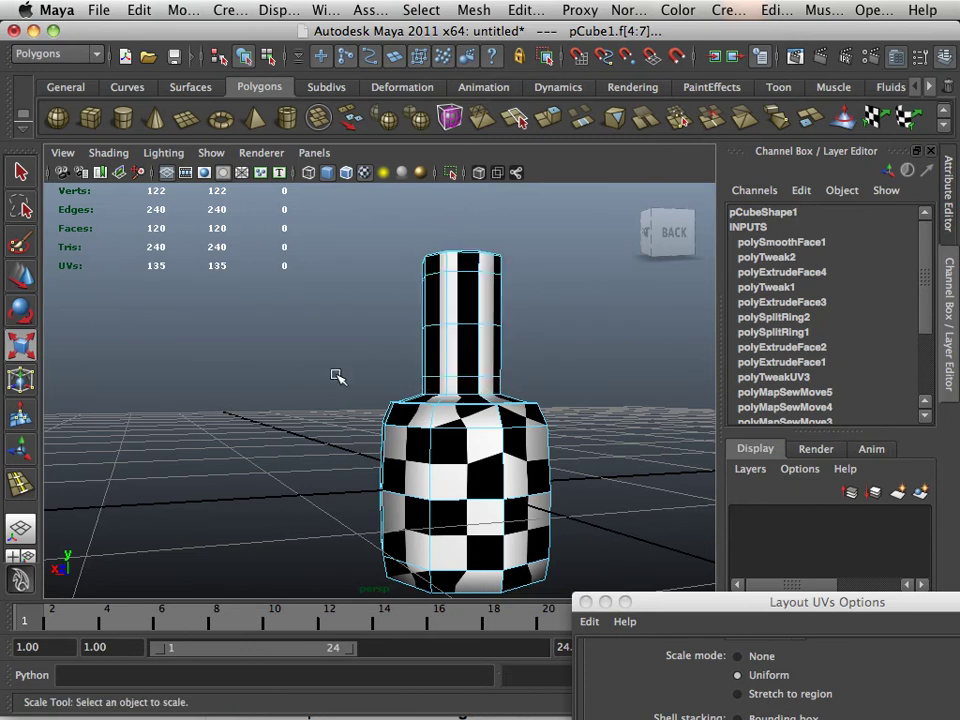
Step: Examine the checker pattern on the narrowed neck and the body from several sides
left_click_drag(336, 376, 388, 412, "alt")
right_click_drag(388, 414, 500, 465, "alt")
middle_click_drag(502, 468, 420, 366, "alt")
left_click_drag(416, 368, 302, 359, "alt")
middle_click_drag(304, 330, 335, 388, "alt")
right_click_drag(335, 388, 390, 392, "alt")
right_click_drag(362, 297, 279, 369, "alt")
left_click_drag(279, 369, 332, 405, "alt")
right_click_drag(332, 405, 289, 332, "alt")
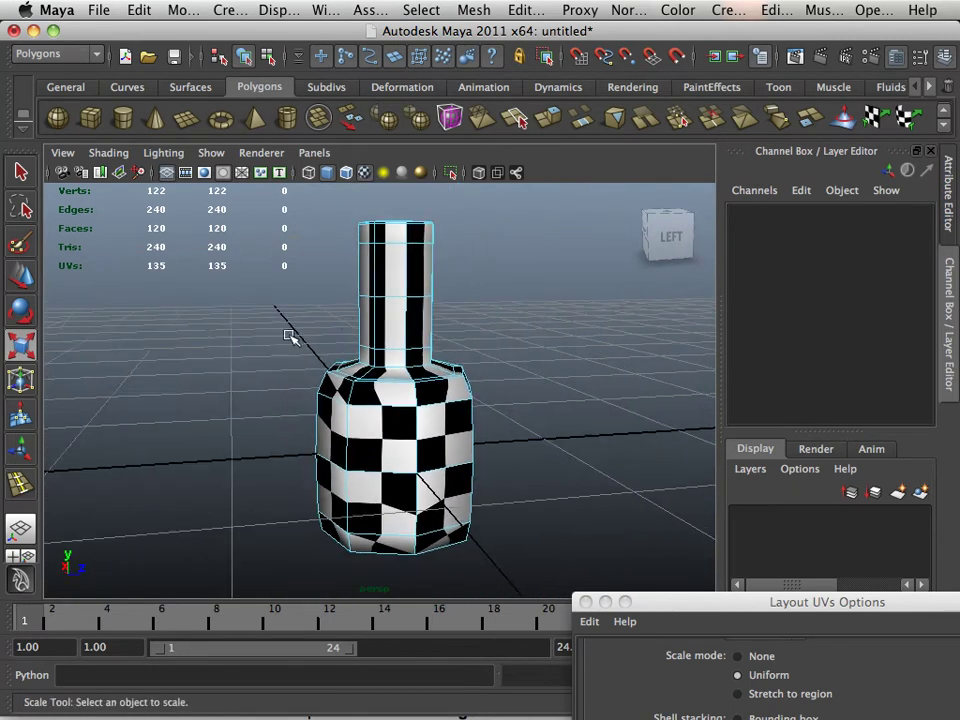
Step: In the front view, select the faces around the bottle's body and neck, leaving out the top and bottom caps
right_click(369, 334)
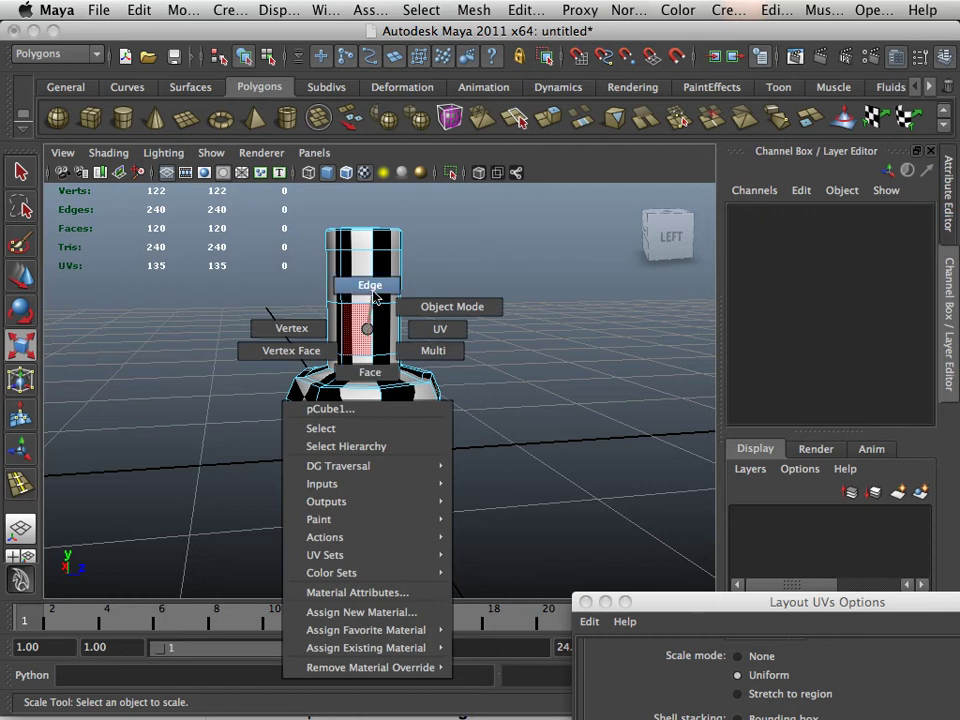
left_click(362, 358)
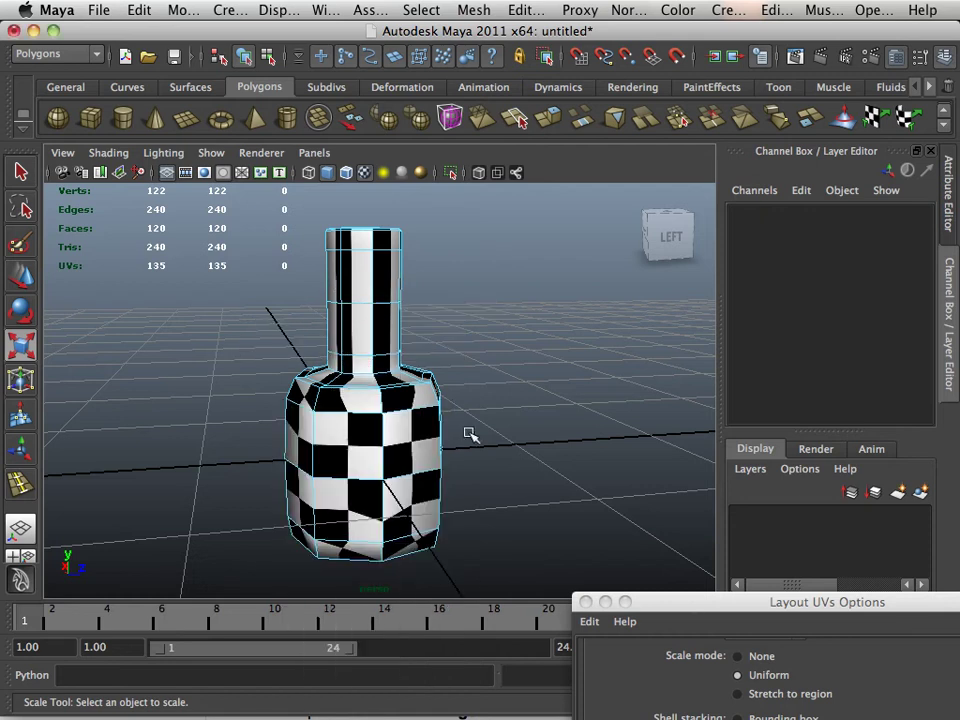
key("space")
key("space")
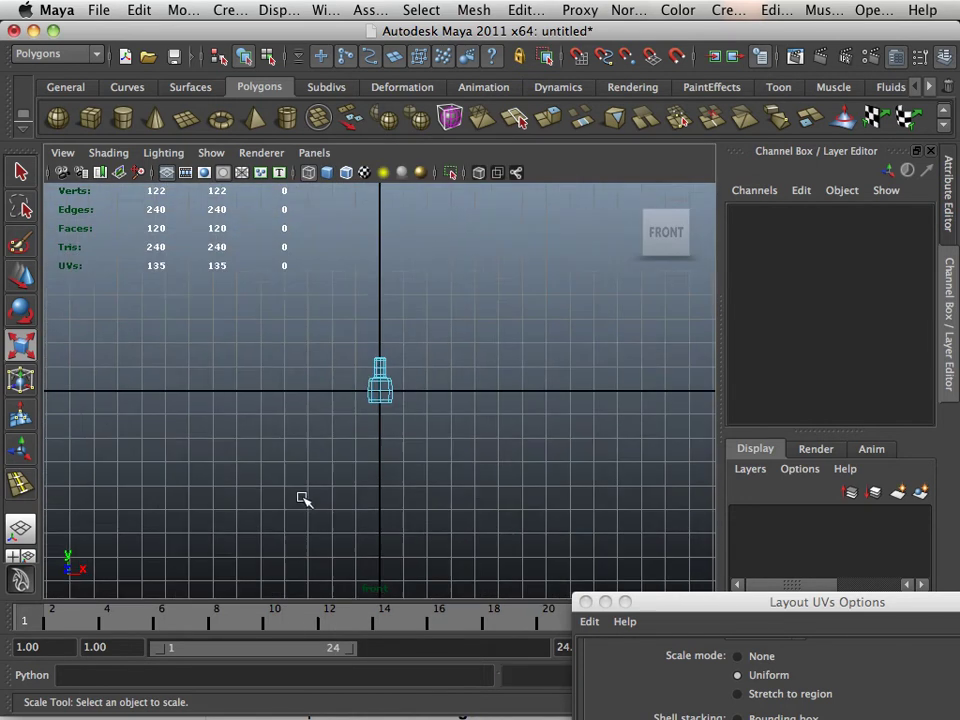
right_click_drag(303, 498, 340, 410, "alt")
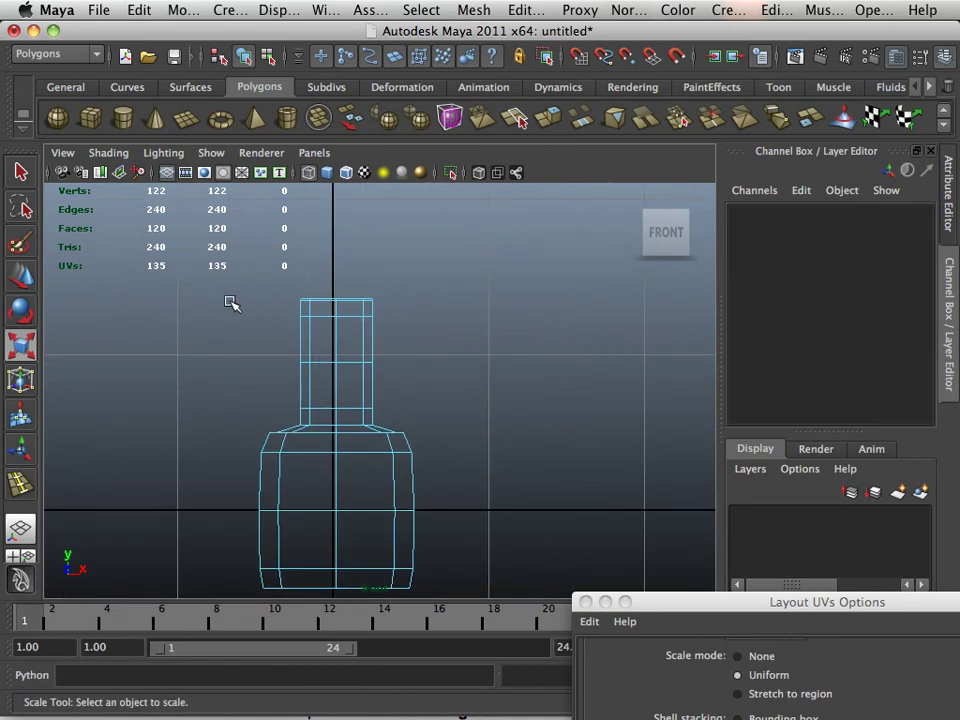
mouse_move(452, 549)
left_mouse_down()
mouse_move(452, 573)
mouse_move(456, 557)
left_mouse_up()
key("space")
key("space")
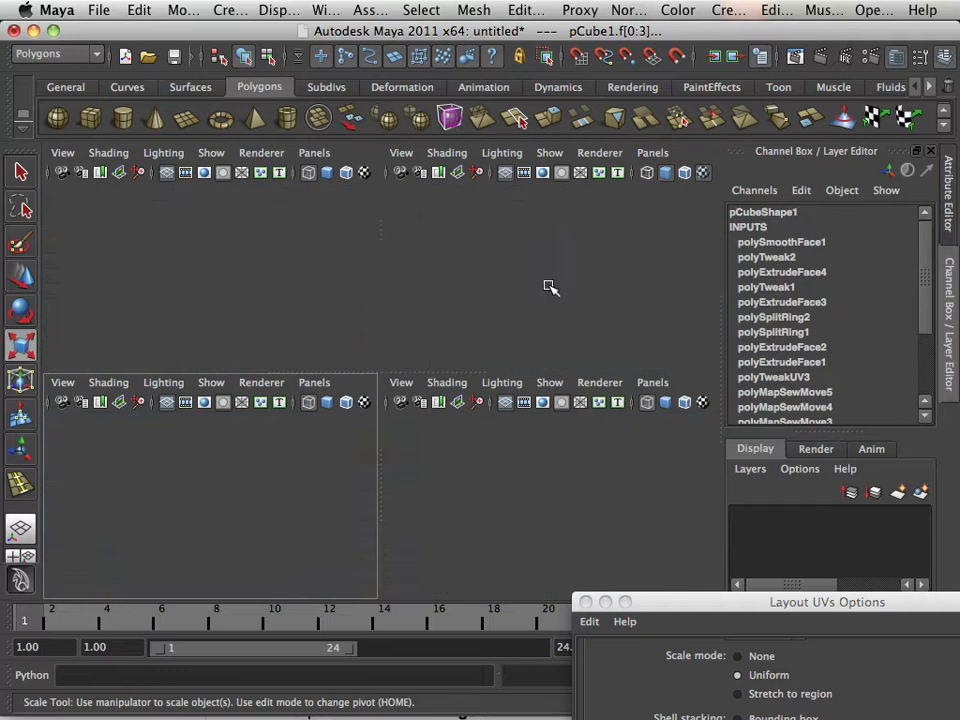
Step: Inspect the neck's upper rim up close in the perspective view for faces missing from the selection
left_click_drag(454, 354, 338, 371, "alt")
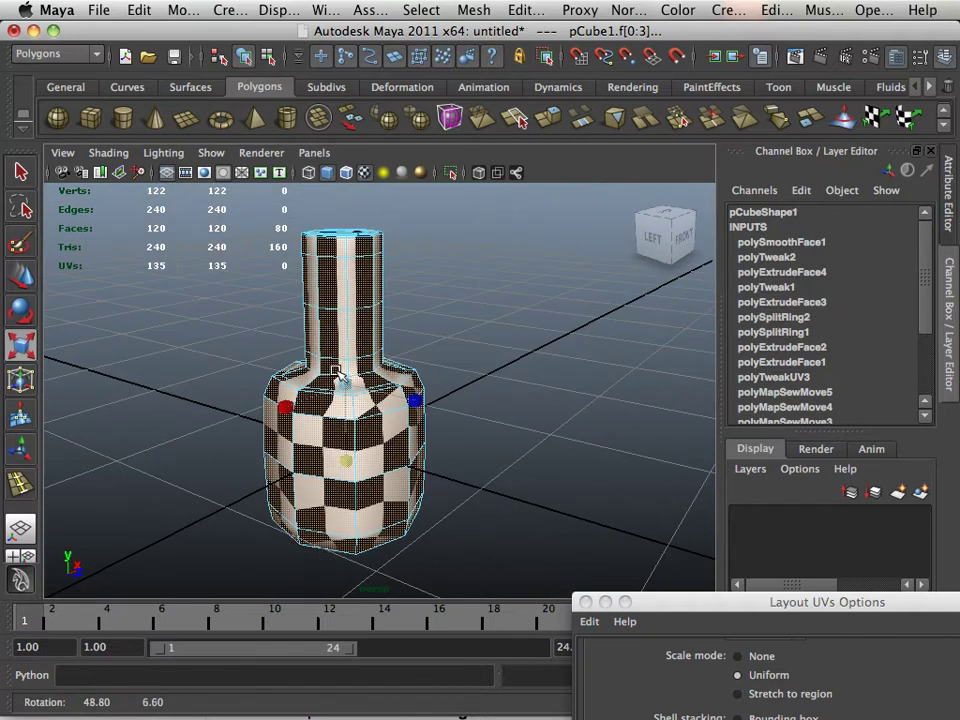
right_click_drag(338, 371, 420, 370, "alt")
middle_click_drag(356, 334, 368, 450, "alt")
left_click_drag(330, 422, 311, 446, "alt")
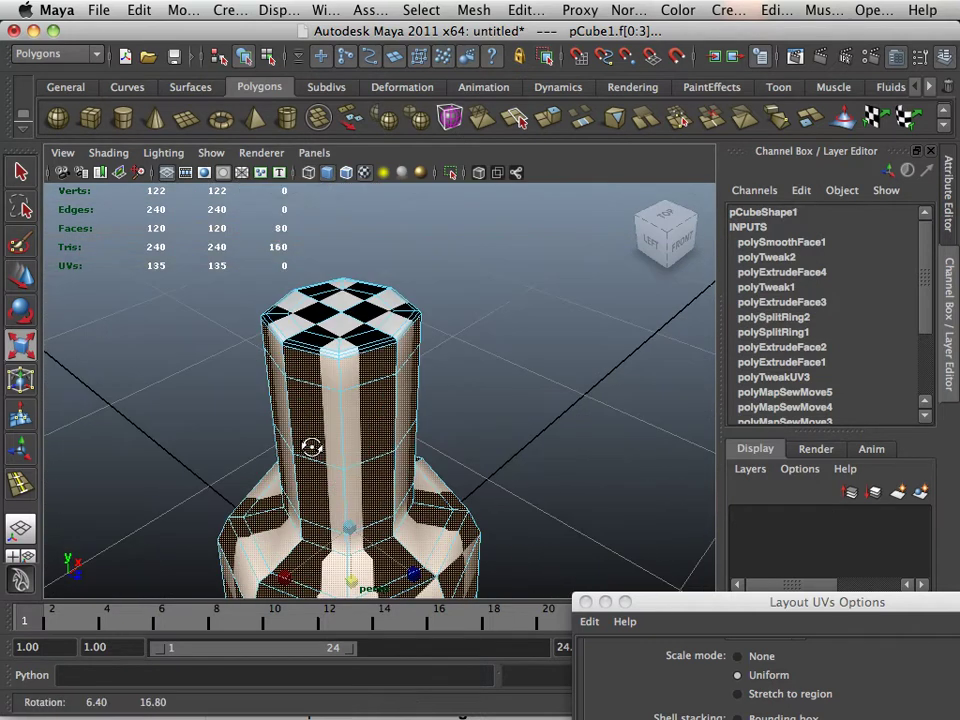
right_click_drag(311, 446, 356, 345, "alt")
middle_click_drag(356, 345, 410, 390, "alt")
key("f")
key("r")
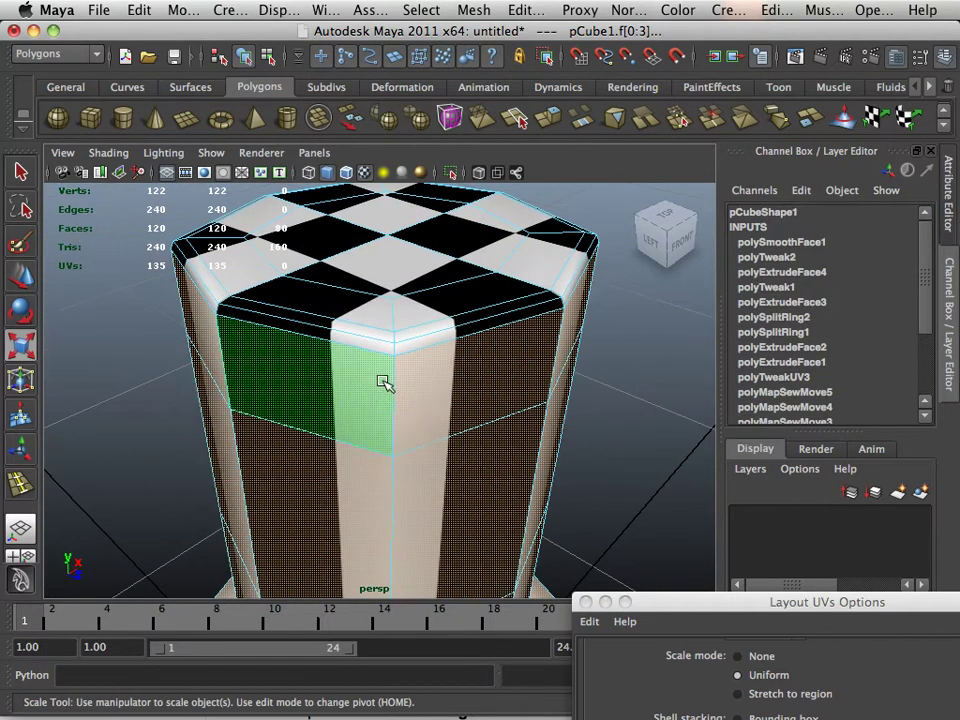
Step: In the front view, add the narrow ring of rim faces just below the top cap to the selection
key("space")
key("space")
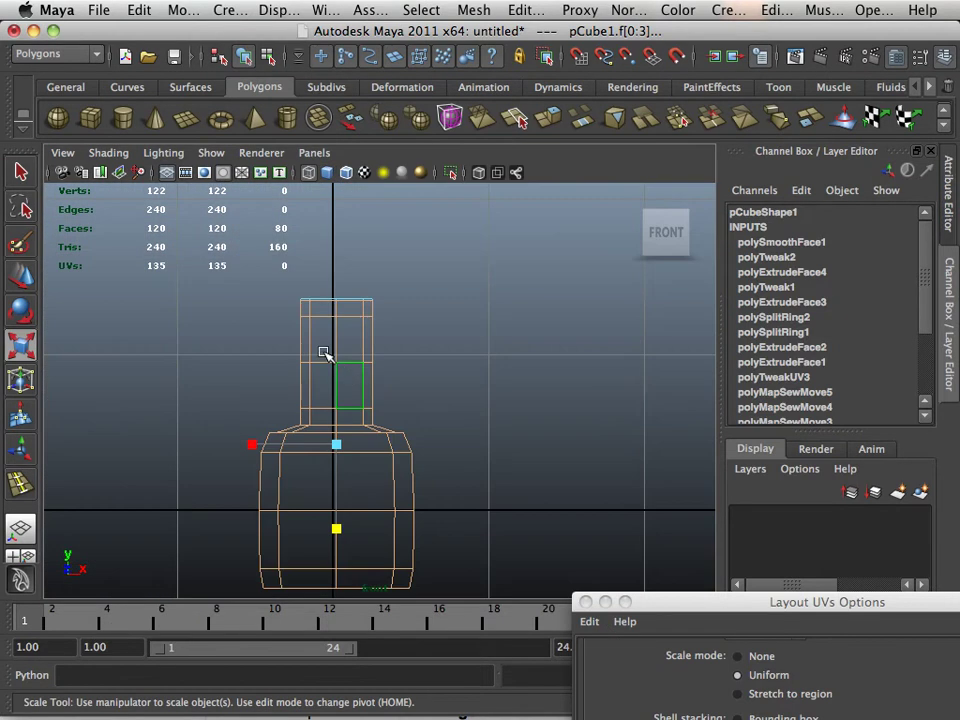
middle_click_drag(300, 313, 324, 386, "alt")
right_click_drag(324, 386, 404, 378, "alt")
middle_click_drag(404, 378, 461, 409, "alt")
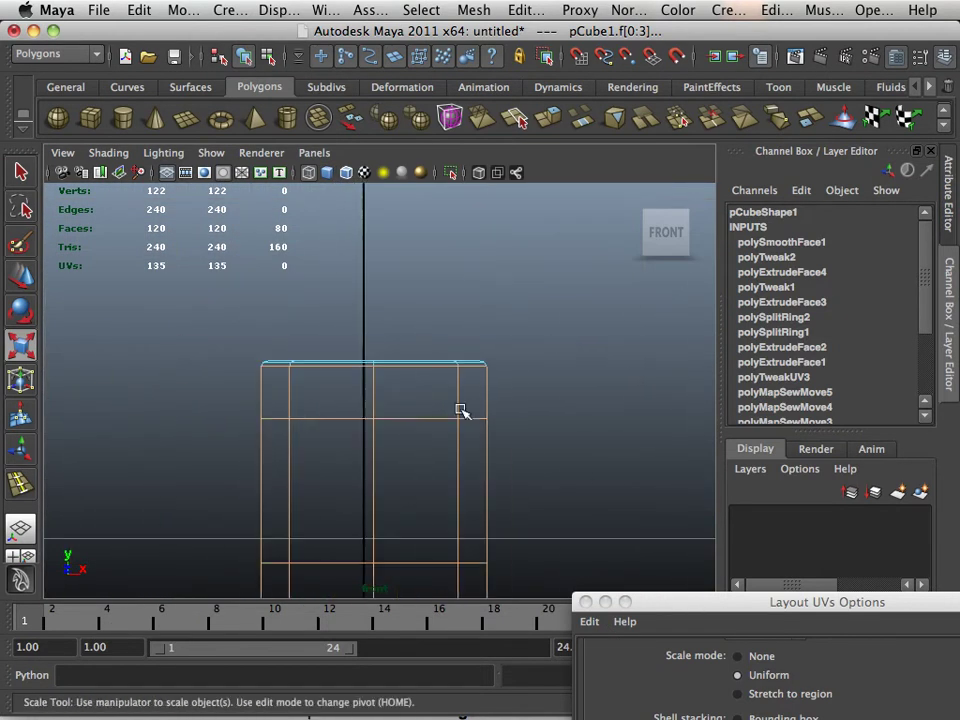
right_click_drag(531, 413, 670, 463, "alt")
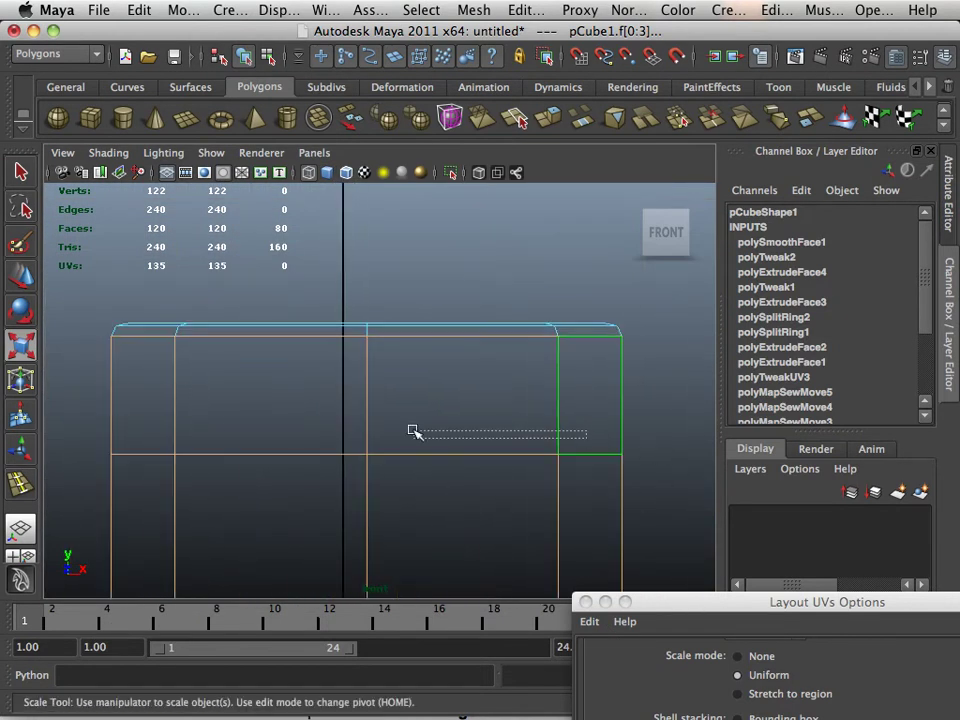
left_click_drag(105, 327, 108, 330)
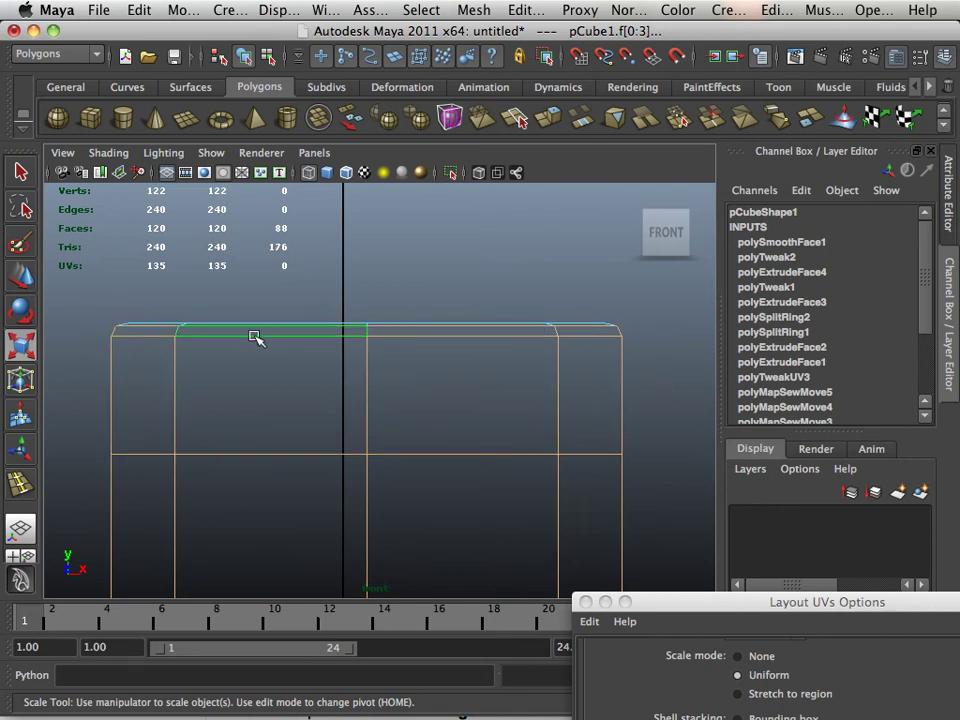
middle_click_drag(420, 471, 474, 272, "alt")
right_click_drag(590, 520, 399, 424, "alt")
middle_click_drag(399, 424, 373, 345, "alt")
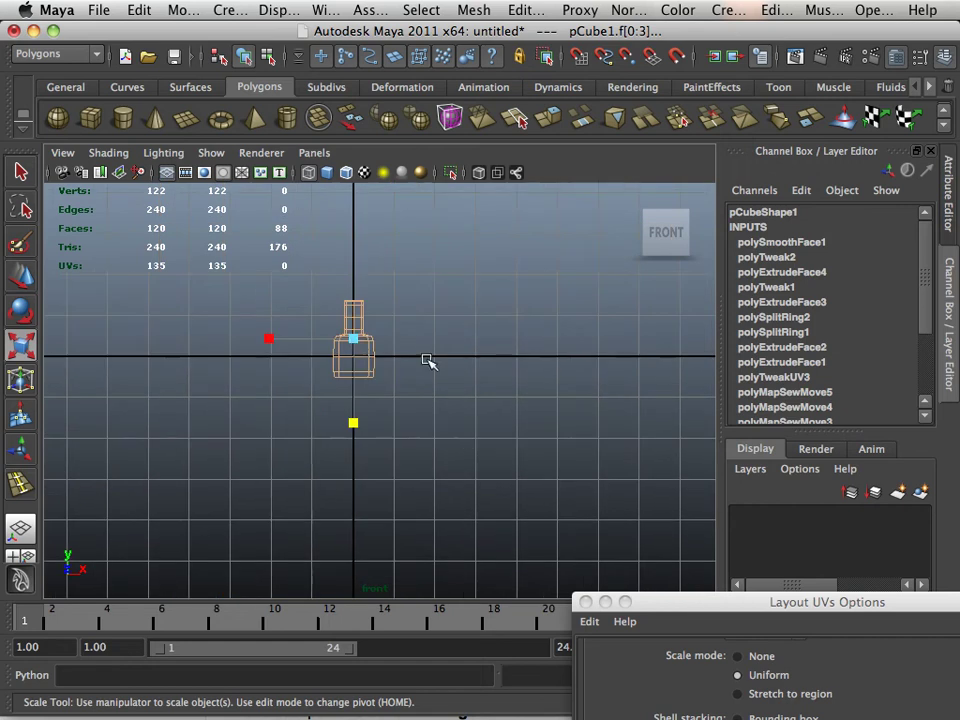
right_click_drag(426, 360, 623, 463, "alt")
Step: Apply a cylindrical mapping to the selected side faces of the bottle, working in the perspective view
key("space")
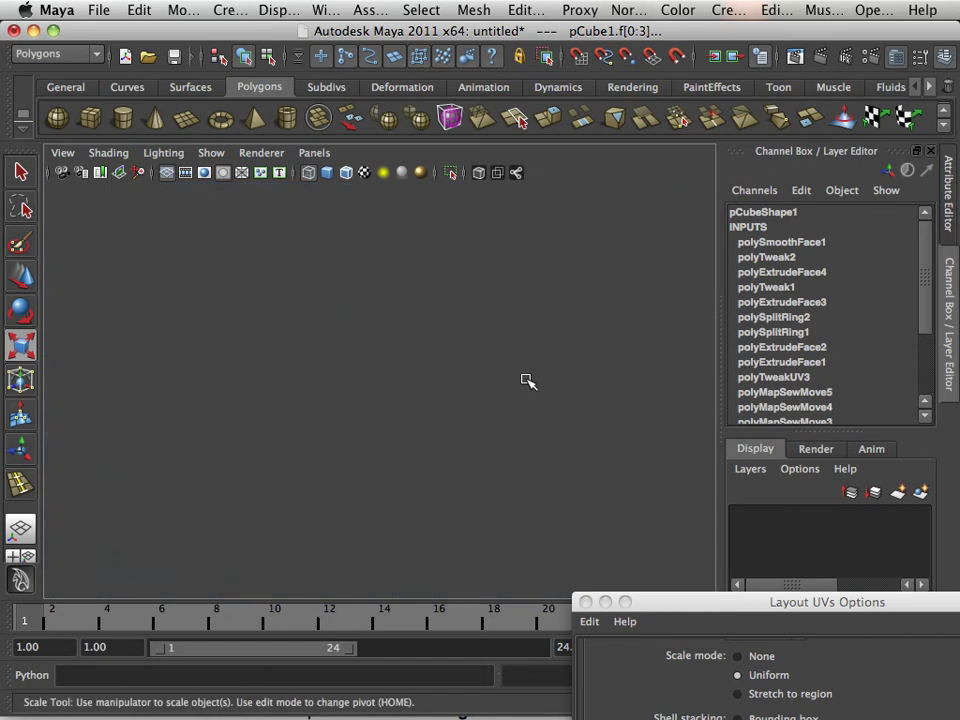
key("space")
right_click_drag(424, 250, 437, 383, "alt")
left_click_drag(437, 383, 349, 388, "alt")
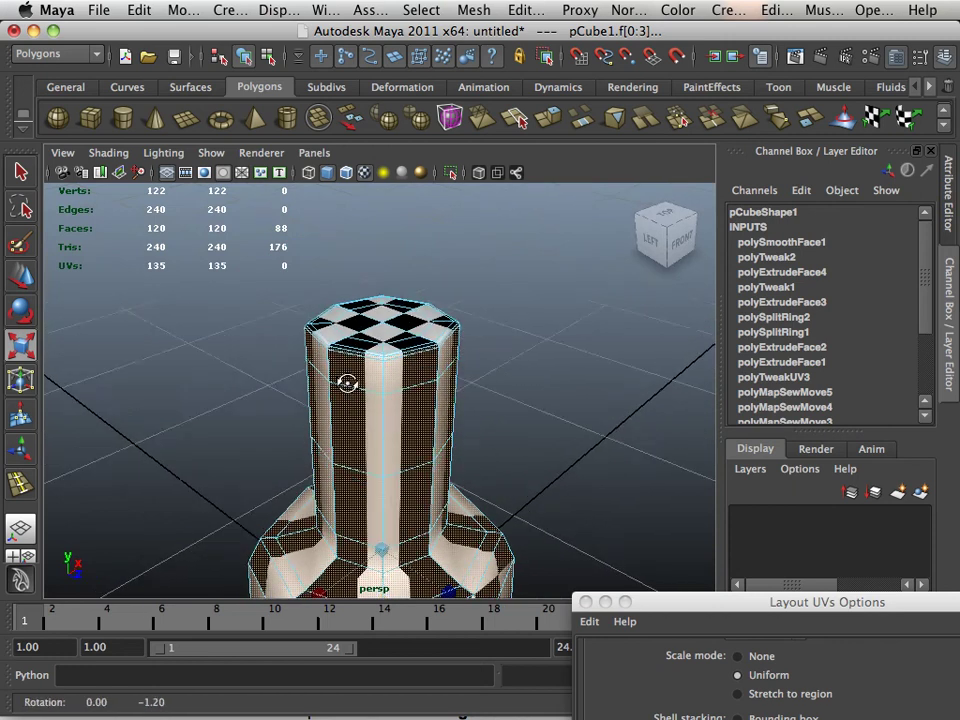
right_click_drag(349, 388, 461, 414, "alt")
mouse_move(390, 412)
left_mouse_down("alt")
mouse_move(396, 381)
mouse_move(394, 428)
left_mouse_up("alt")
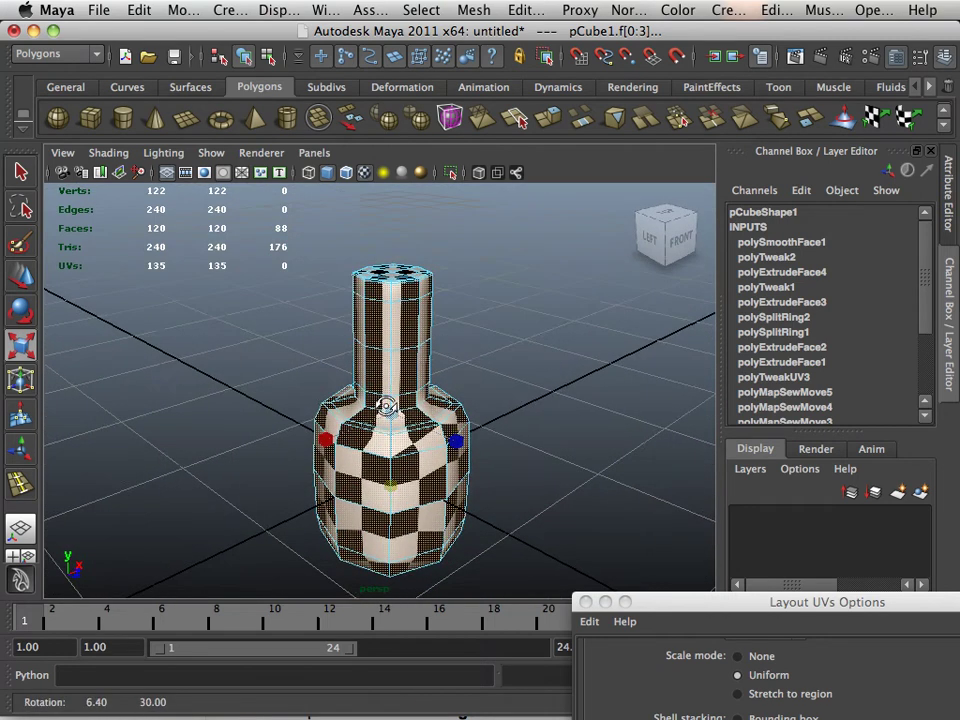
left_click(727, 10)
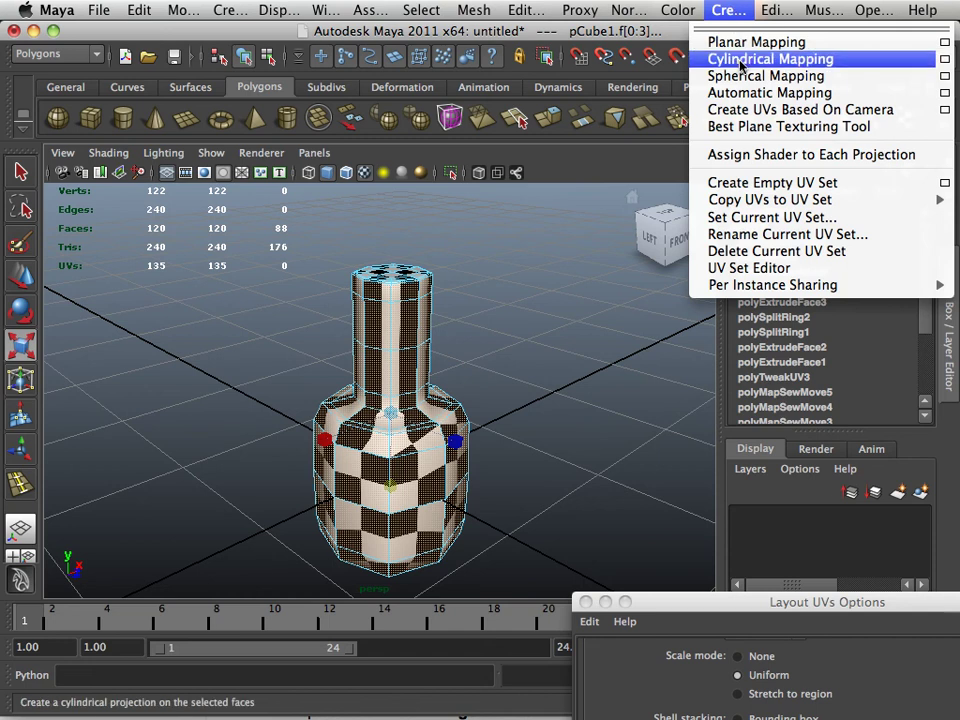
left_click(845, 62)
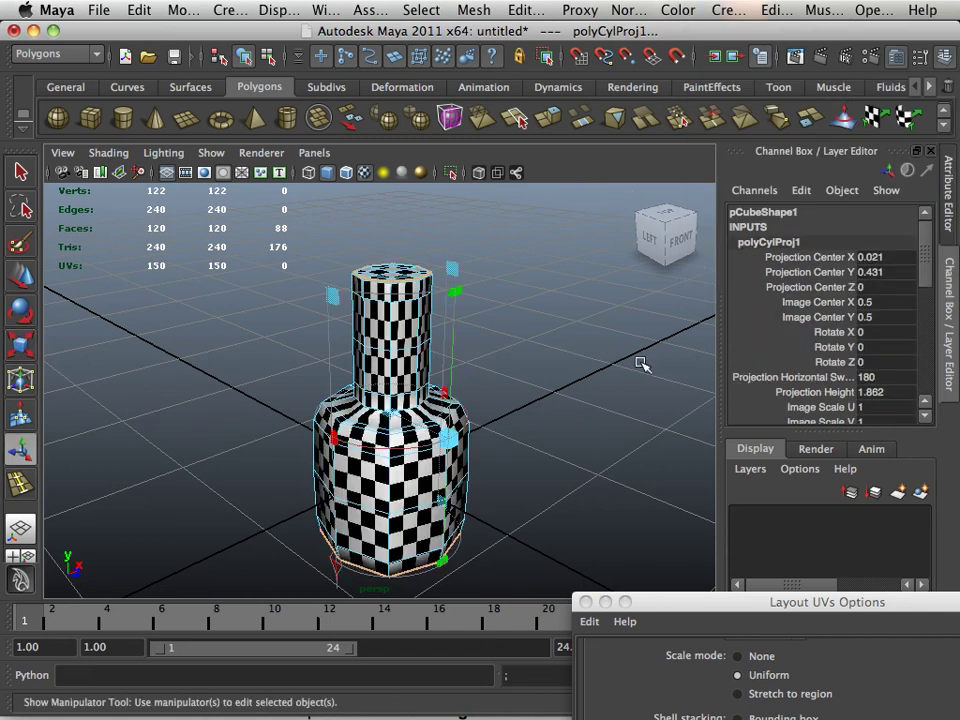
Step: Examine the projected checker pattern on the bottle's shoulder and neck up close
left_click_drag(509, 388, 507, 373, "alt")
right_click_drag(507, 373, 554, 407, "alt")
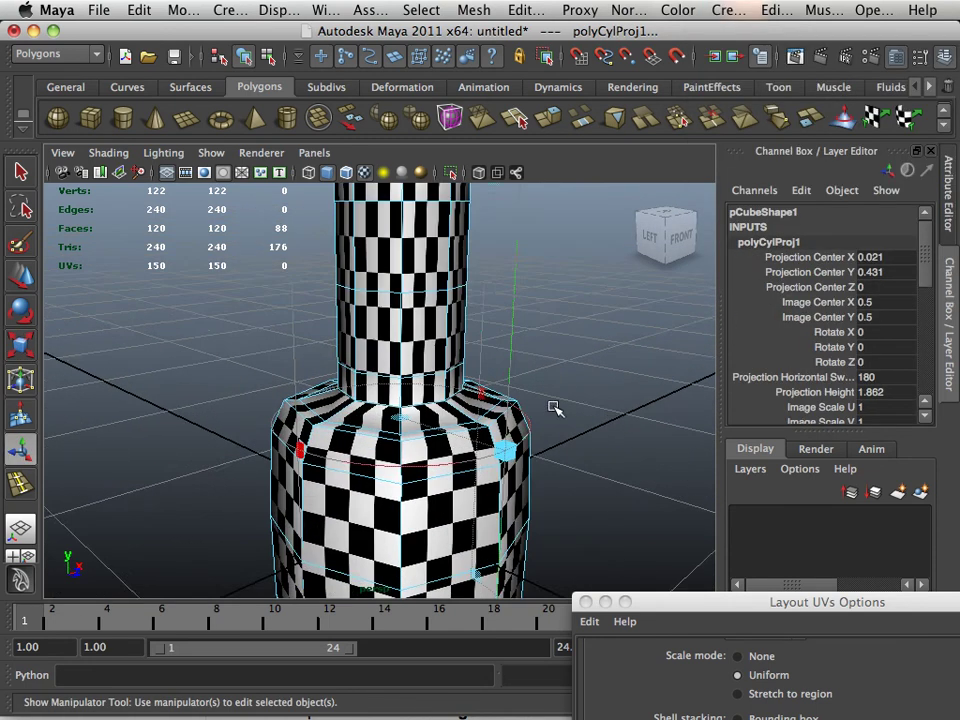
left_click_drag(485, 391, 510, 400, "alt")
middle_click_drag(469, 361, 471, 398, "alt")
right_click_drag(471, 398, 515, 408, "alt")
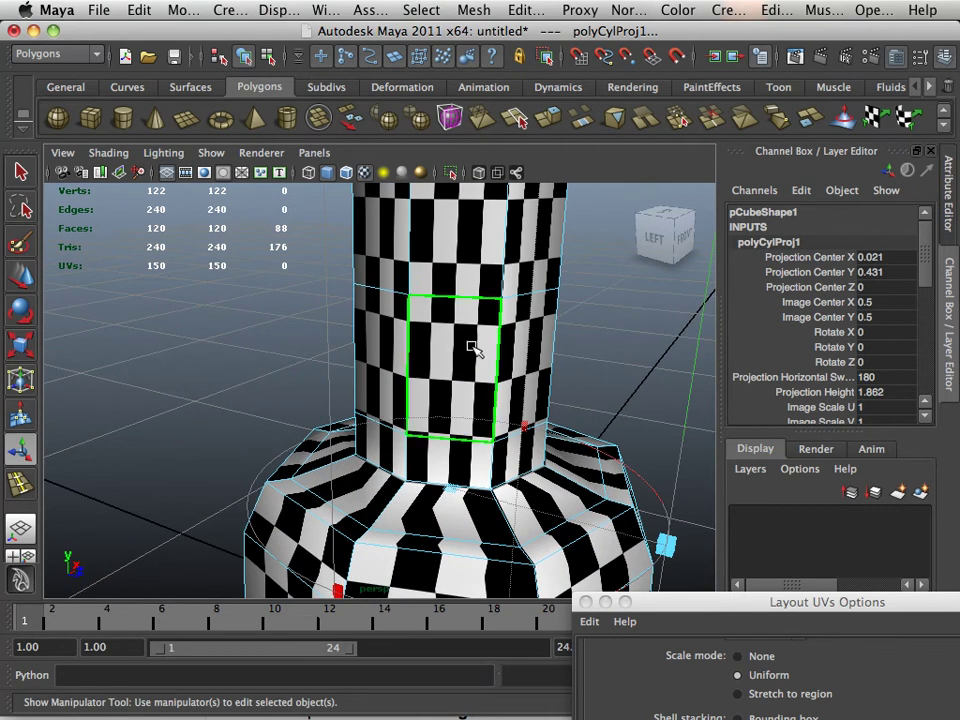
middle_click_drag(459, 313, 447, 347, "alt")
left_click_drag(448, 347, 441, 336, "alt")
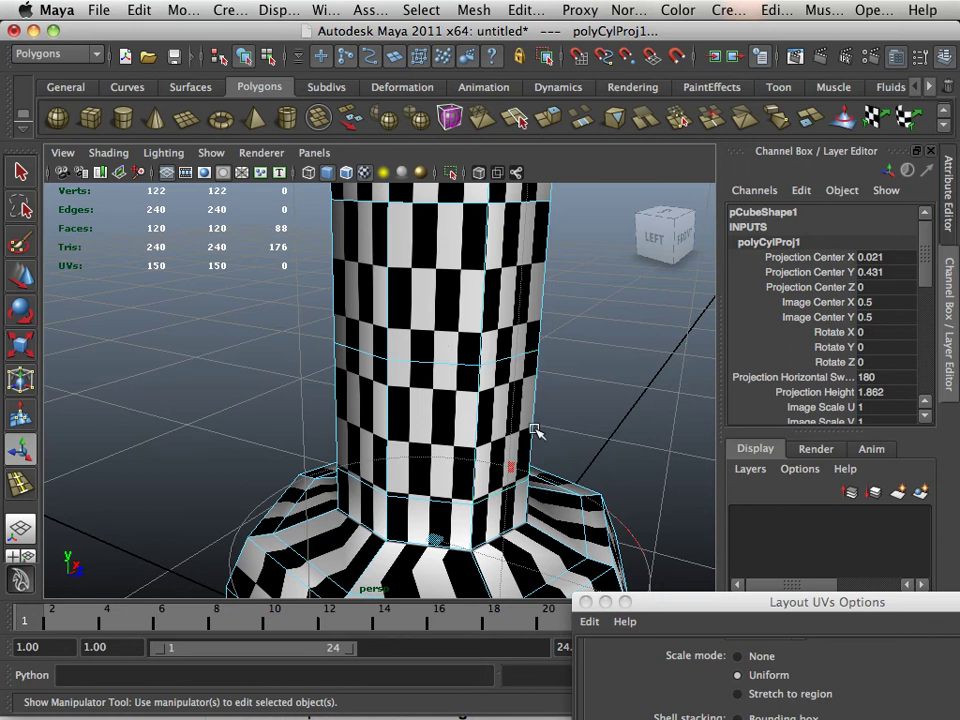
Step: Compare the checker pattern on the bottle's body, shoulder and neck from several angles in the perspective view
middle_click_drag(536, 430, 544, 273, "alt")
right_click_drag(544, 273, 443, 354, "alt")
left_click_drag(443, 354, 475, 392, "alt")
right_click_drag(476, 364, 448, 444, "alt")
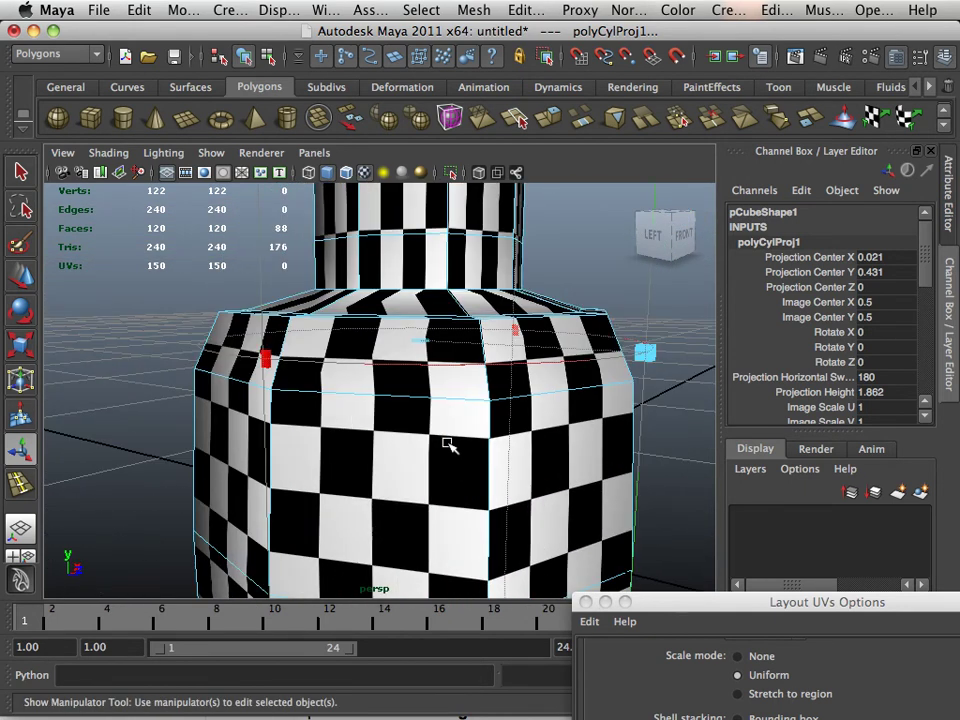
left_click_drag(448, 444, 452, 422, "alt")
right_click_drag(452, 422, 413, 369, "alt")
middle_click_drag(413, 369, 402, 440, "alt")
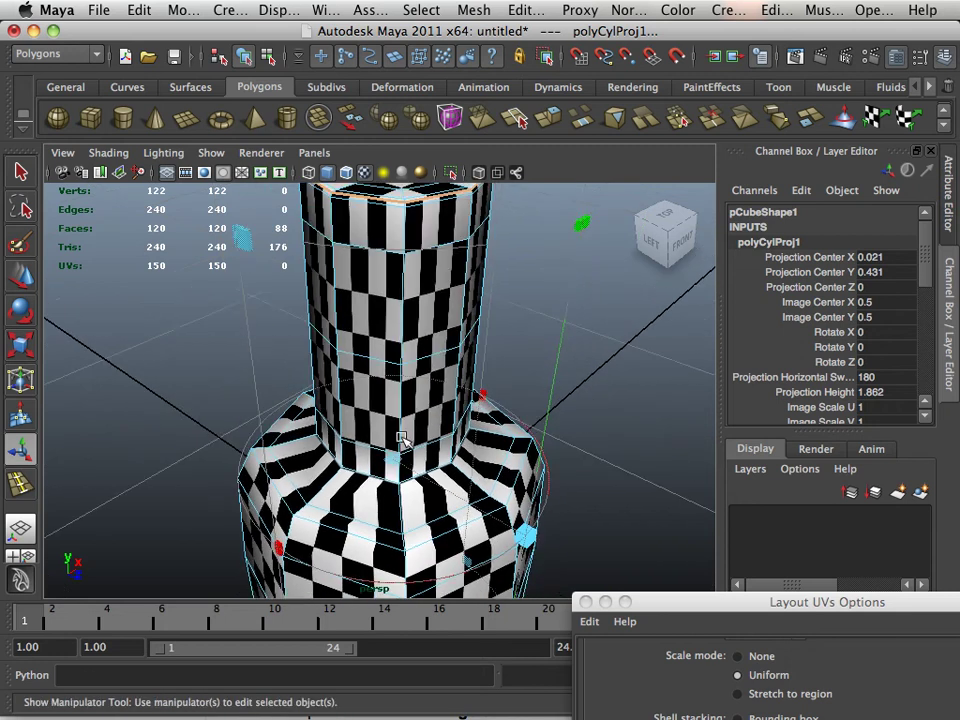
left_click_drag(402, 440, 423, 398, "alt")
right_click_drag(425, 400, 403, 463, "alt")
left_click_drag(403, 463, 369, 467, "alt")
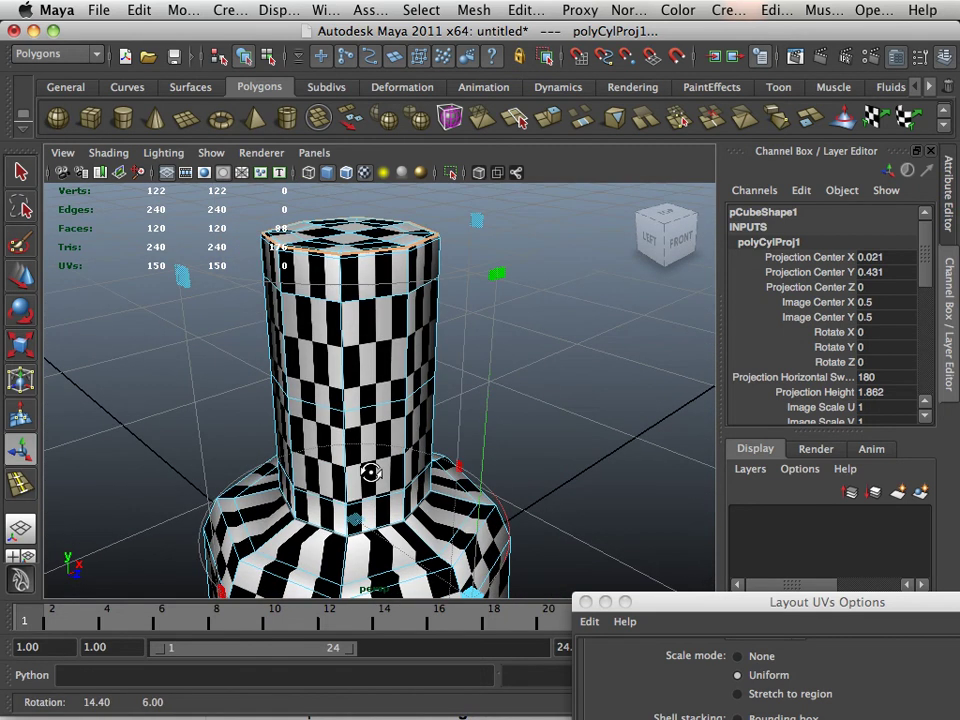
right_click_drag(369, 463, 428, 385, "alt")
left_click_drag(428, 385, 407, 435, "alt")
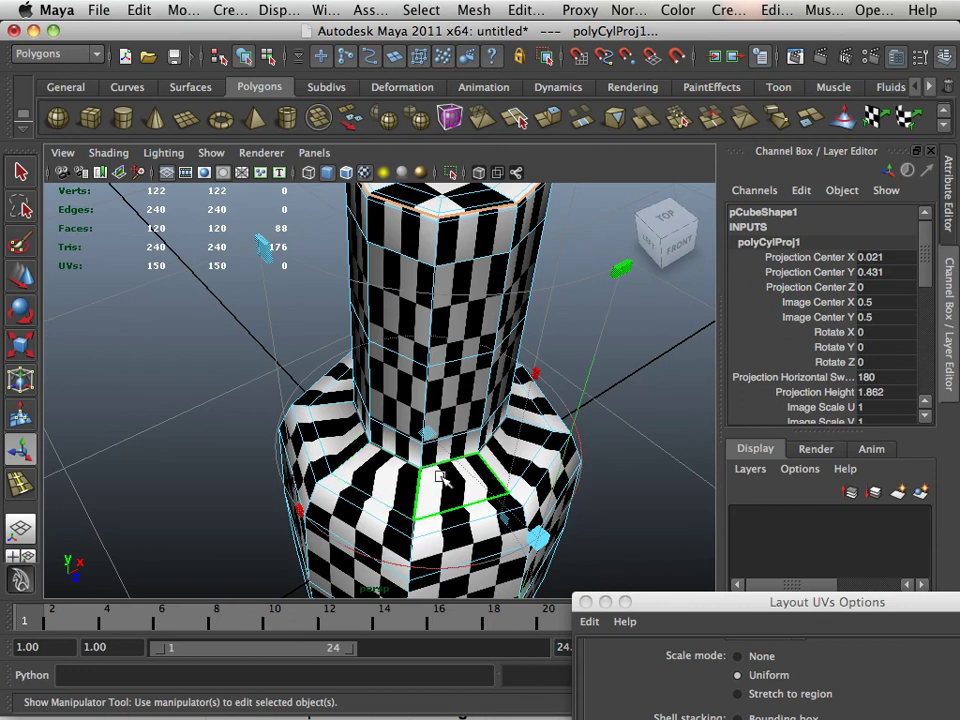
Step: Close the Layout UVs options and open the UV Texture Editor, framing the cylindrically projected layout
left_click(676, 612)
left_click_drag(676, 612, 524, 166)
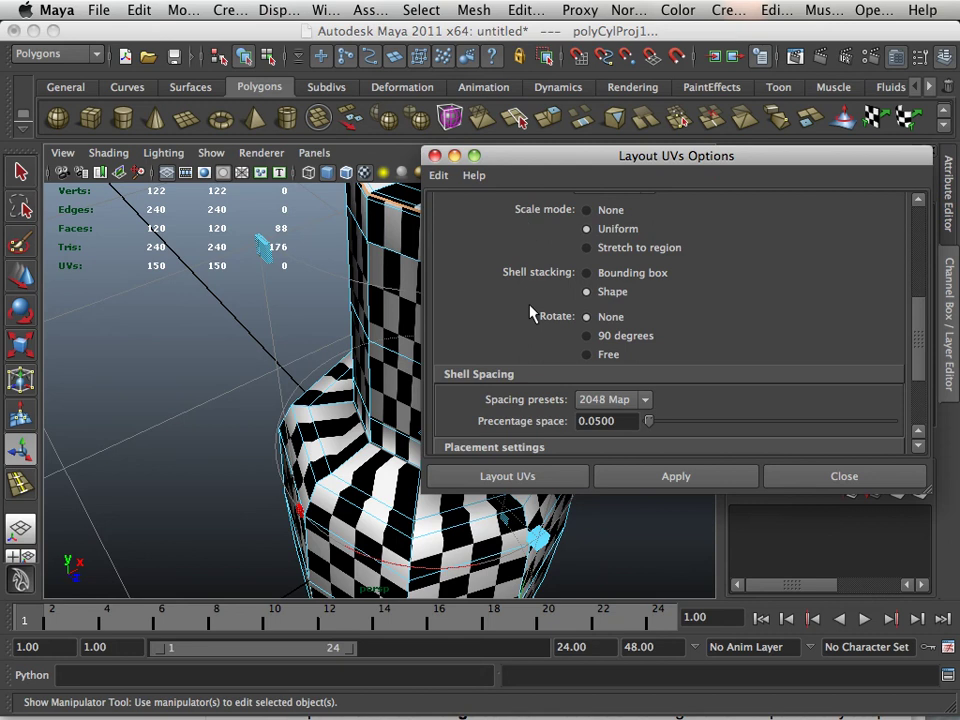
left_click(435, 156)
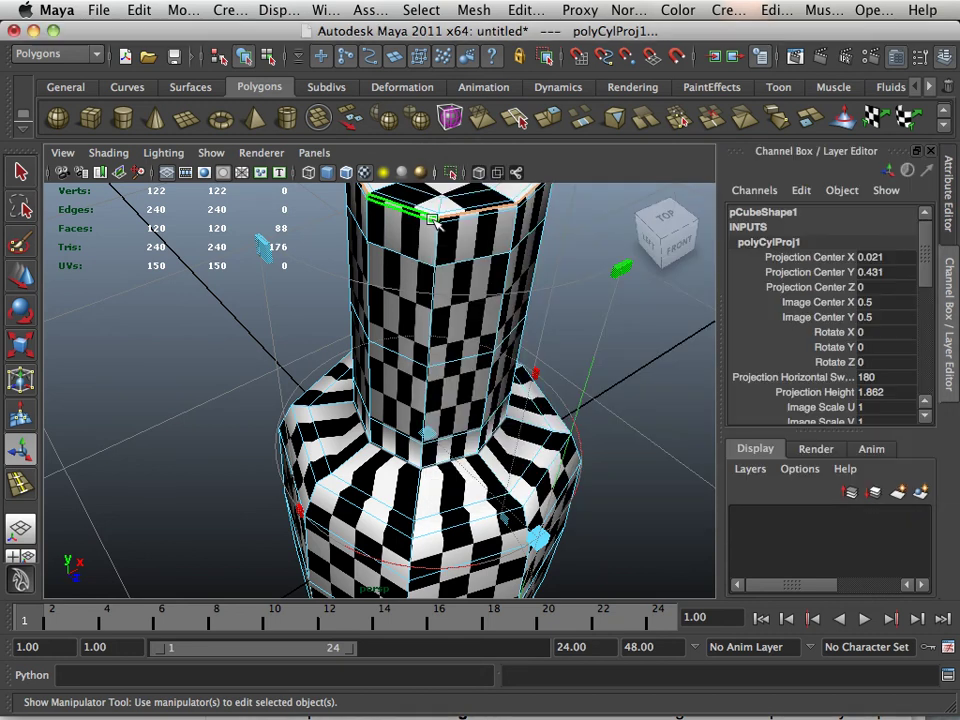
left_click(320, 11)
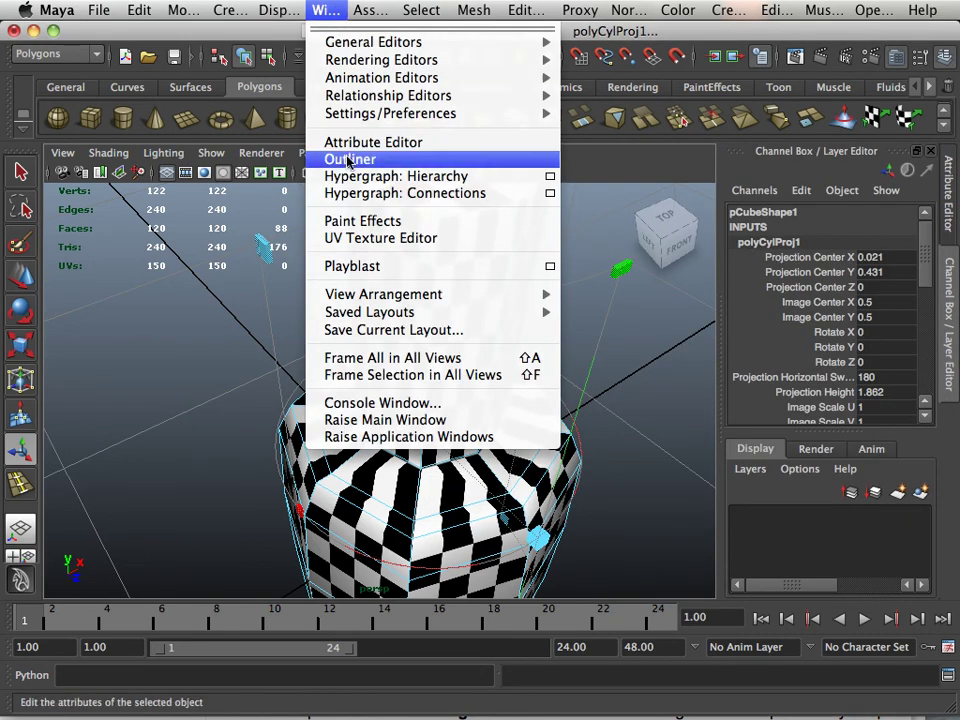
left_click(383, 244)
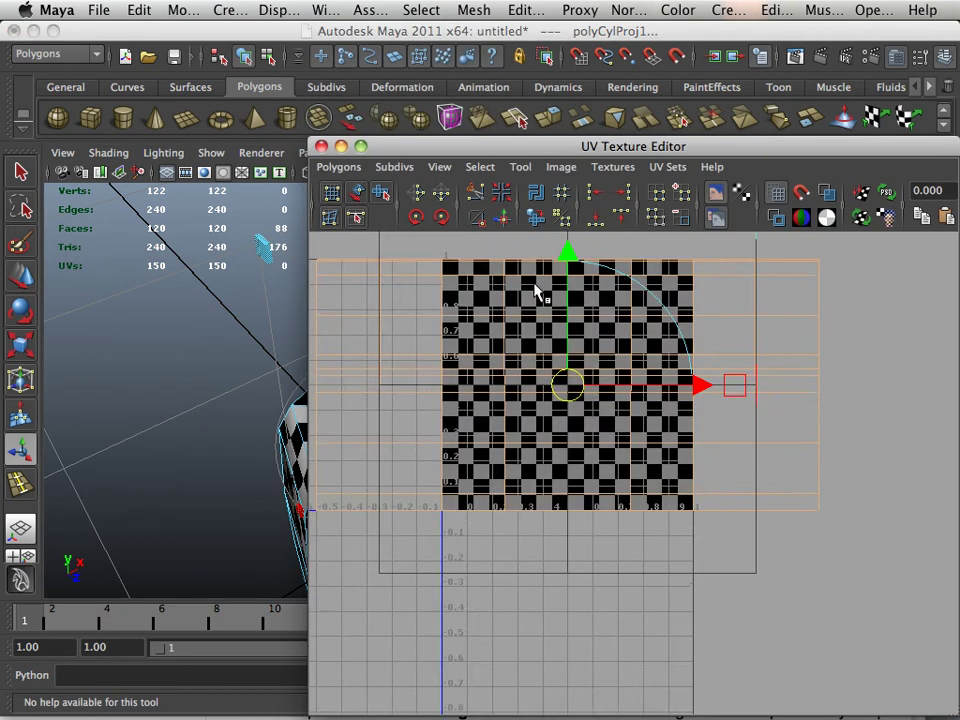
right_click_drag(590, 383, 501, 339, "alt")
middle_click_drag(501, 339, 528, 420, "alt")
right_click_drag(528, 420, 686, 410, "alt")
middle_click_drag(545, 355, 587, 330, "alt")
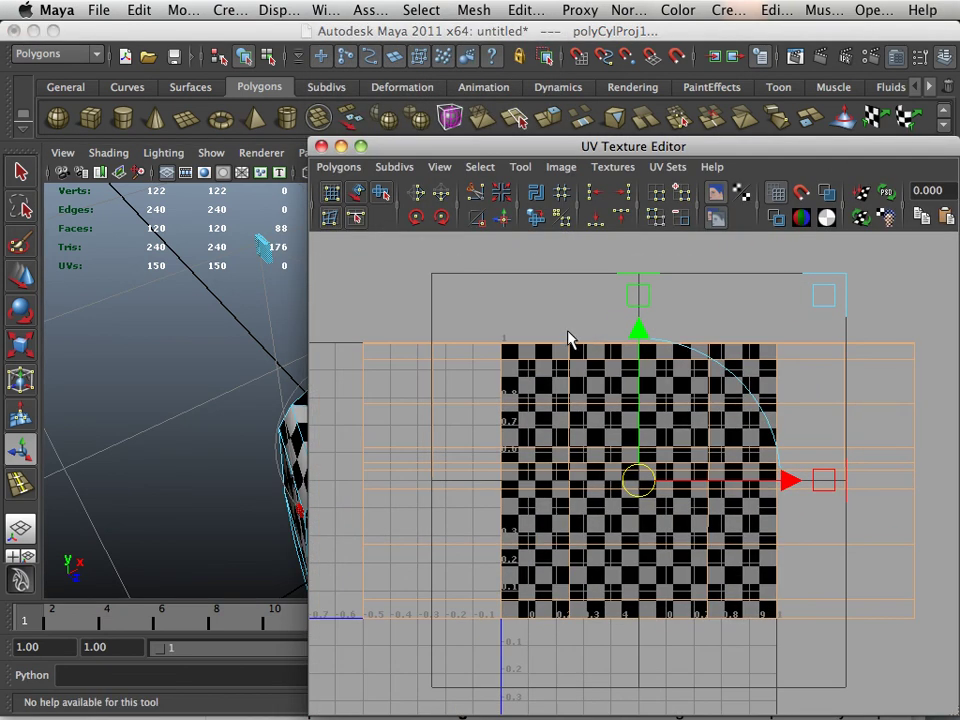
Step: Switch to UV selection in the UV Texture Editor and select all UVs of the bottle's side shell
right_click(560, 352)
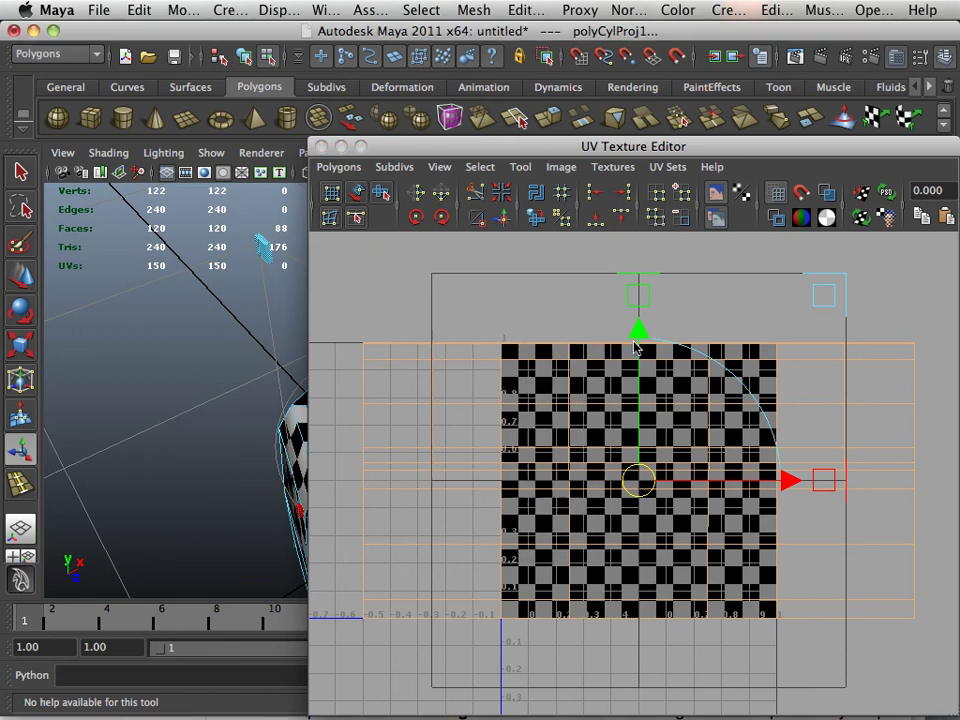
left_click_drag(515, 148, 545, 147)
middle_click_drag(660, 367, 600, 321, "alt")
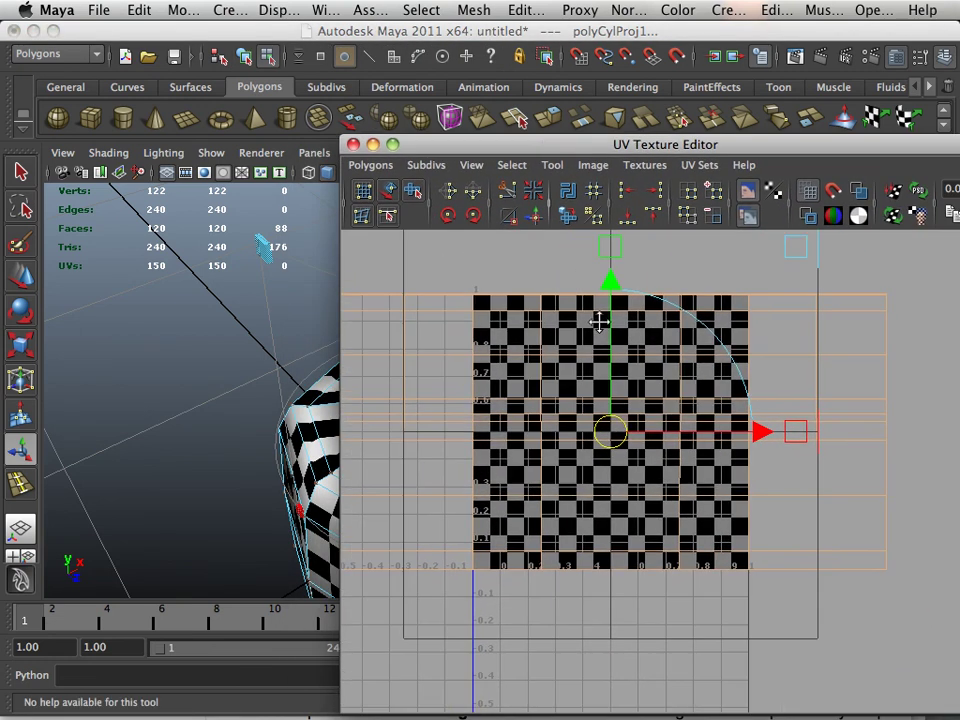
right_click_drag(753, 383, 705, 378, "alt")
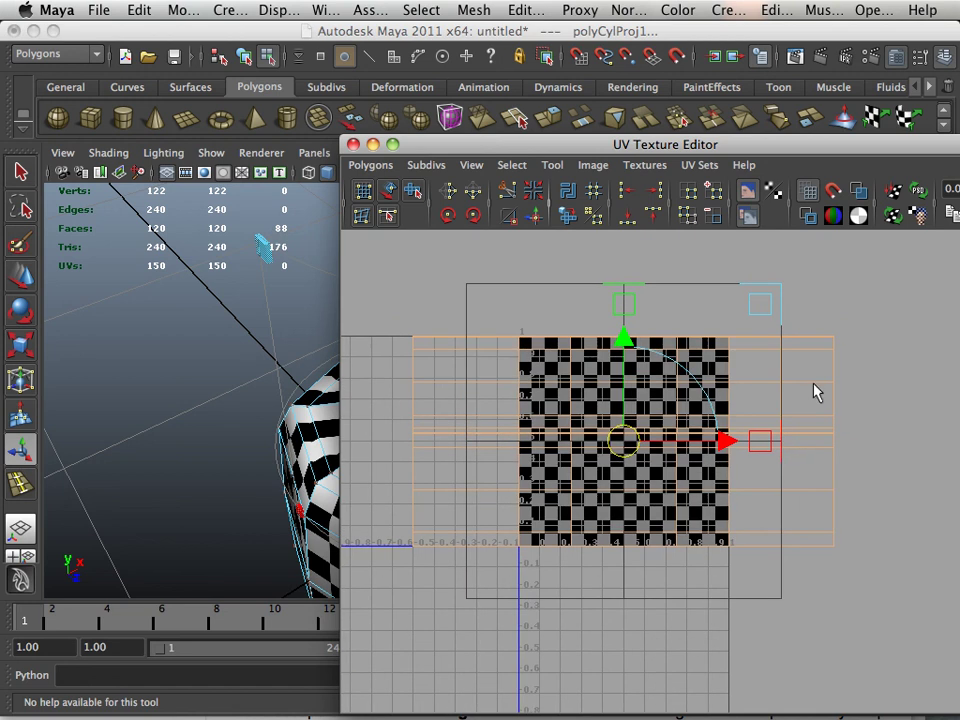
right_click_drag(815, 393, 880, 385)
right_click_drag(820, 348, 893, 343)
left_click_drag(878, 323, 820, 360)
right_click_drag(865, 368, 846, 347, "alt")
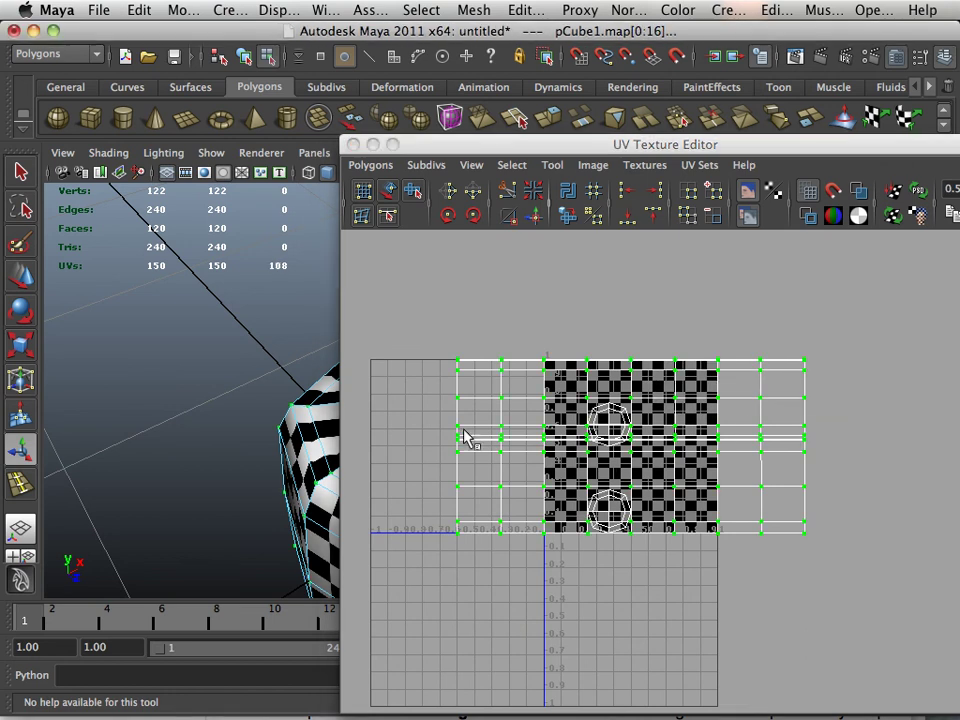
Step: Move the selected side shell horizontally to the right of the 0–1 texture square, clear of the two round cap shells
left_click(20, 276)
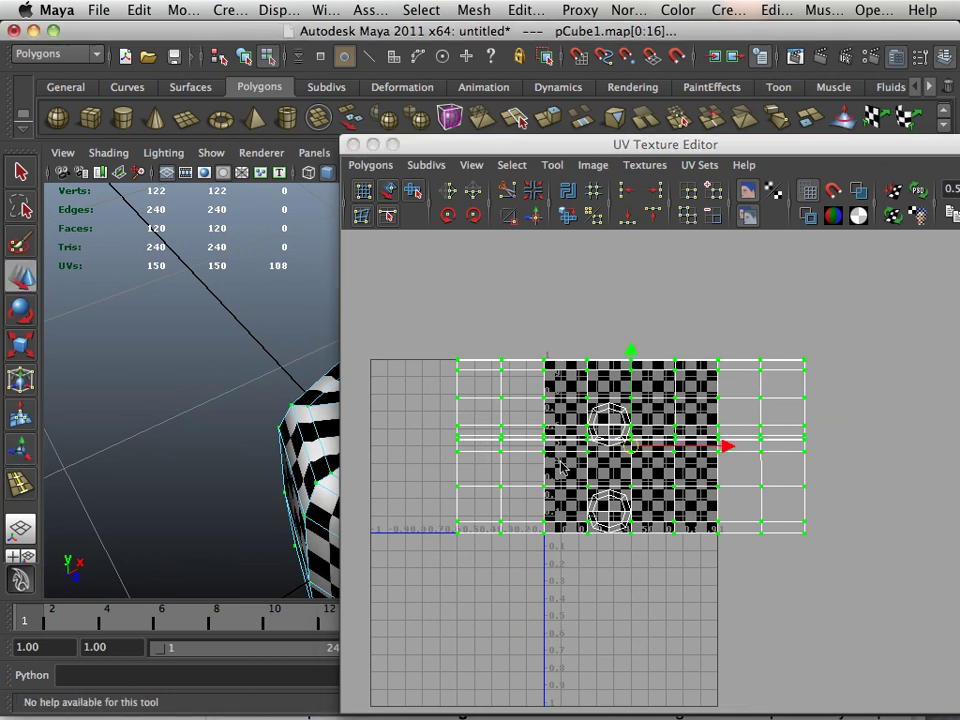
left_click_drag(643, 450, 925, 451)
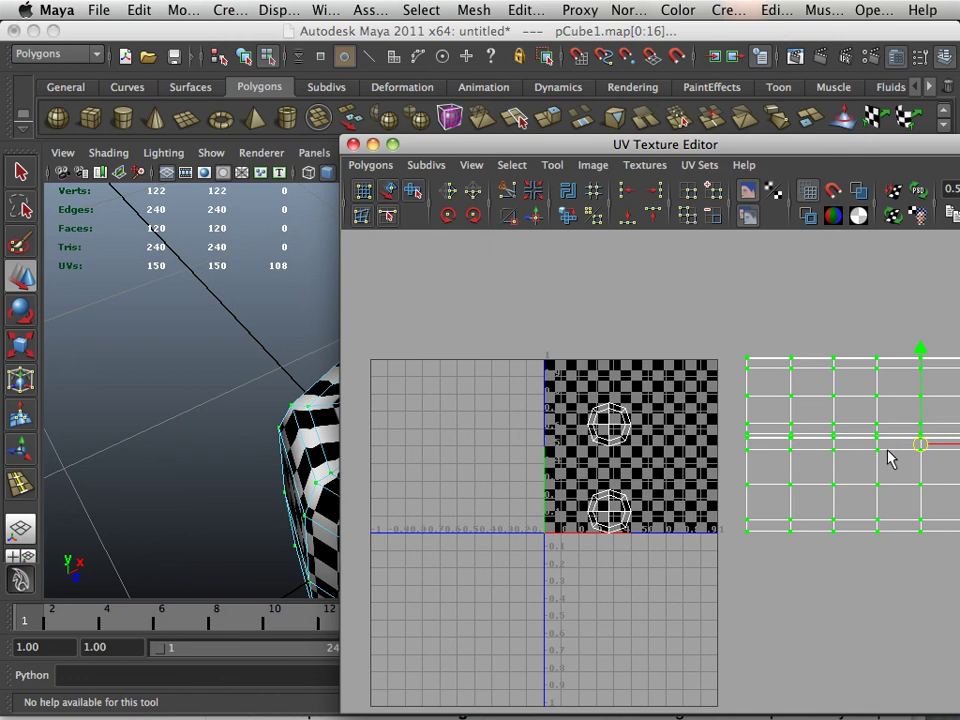
middle_click_drag(788, 467, 522, 468, "alt")
right_click_drag(526, 460, 694, 518, "alt")
middle_click_drag(694, 518, 754, 519, "alt")
scroll(600, 506, "down", 2)
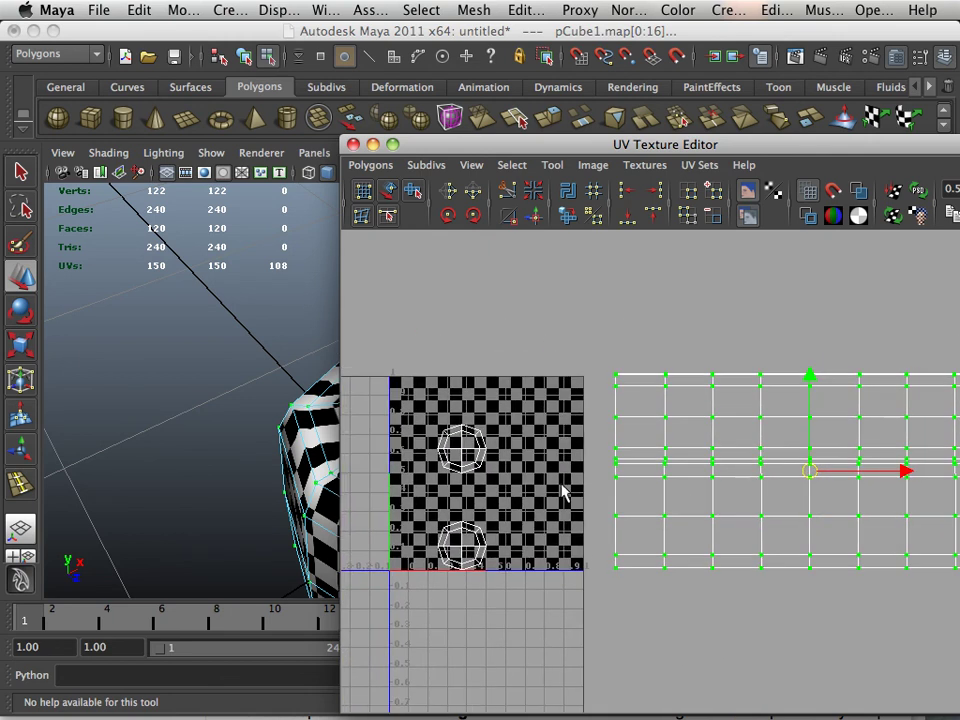
middle_click_drag(731, 501, 586, 495, "alt")
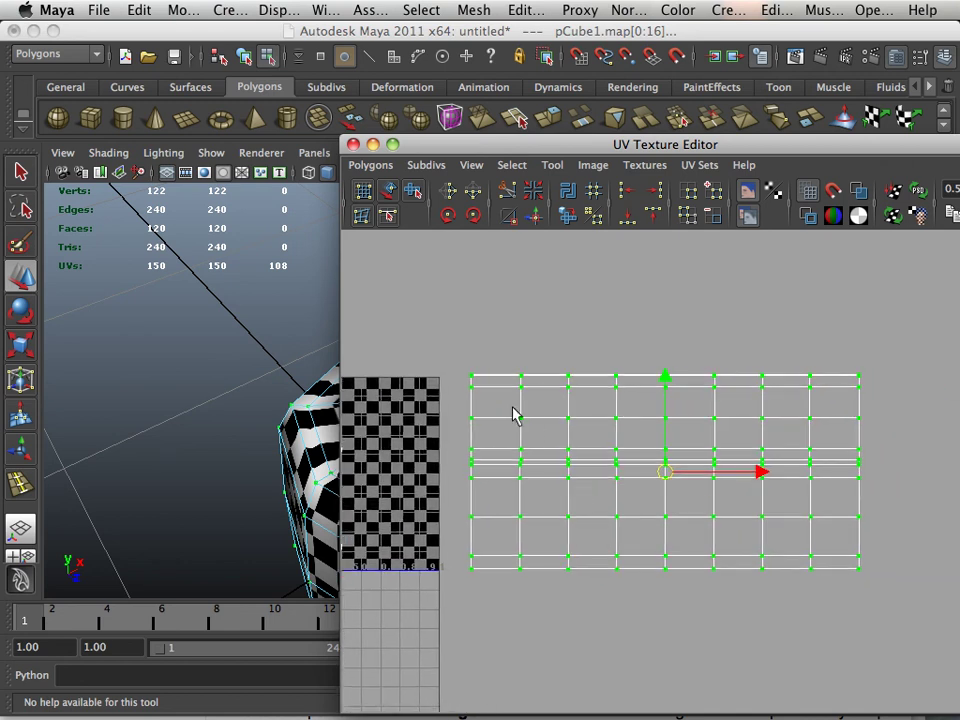